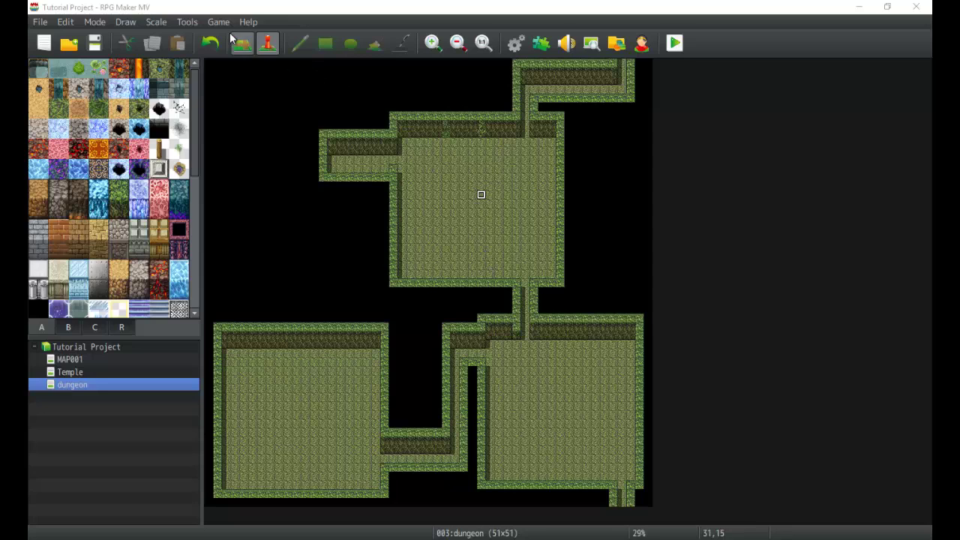
- Open the Database from the Tools menu, showing Harold's actor settings
click(187, 22)
click(206, 39)
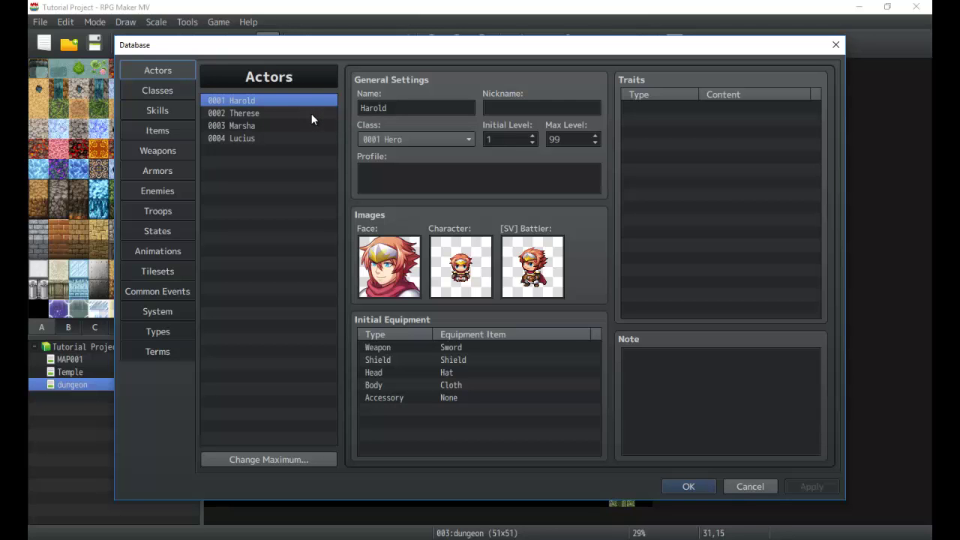
- Raise the actor maximum to 6, briefly check the System page, then return to Actors
click(286, 458)
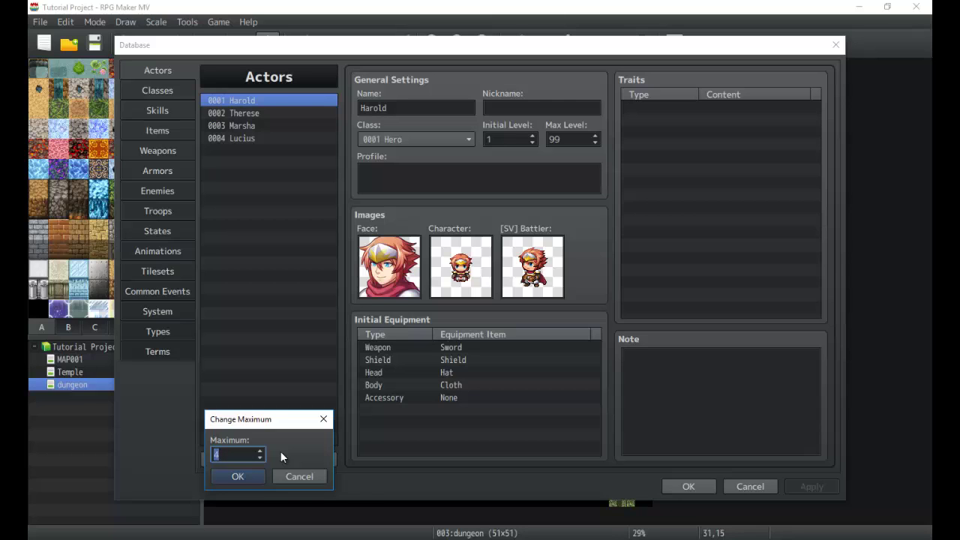
click(250, 478)
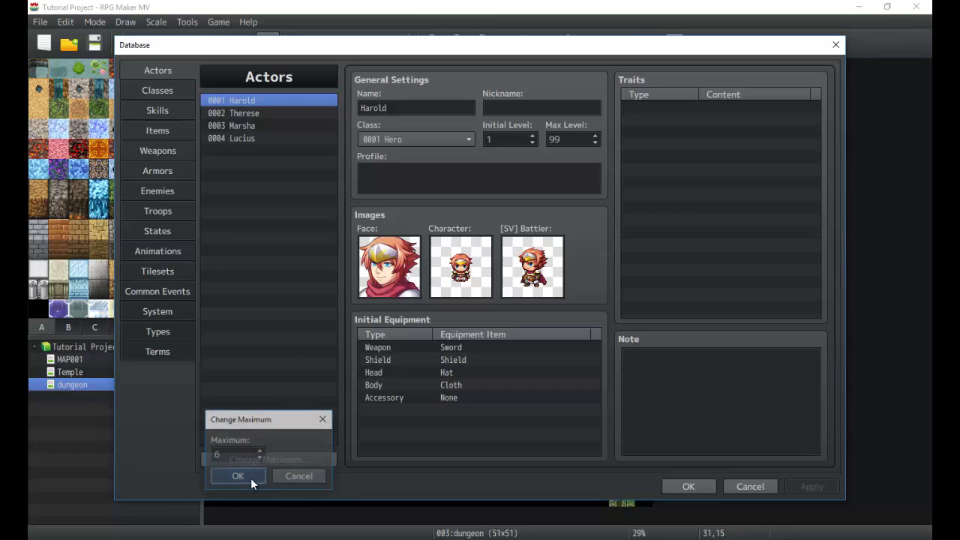
click(162, 311)
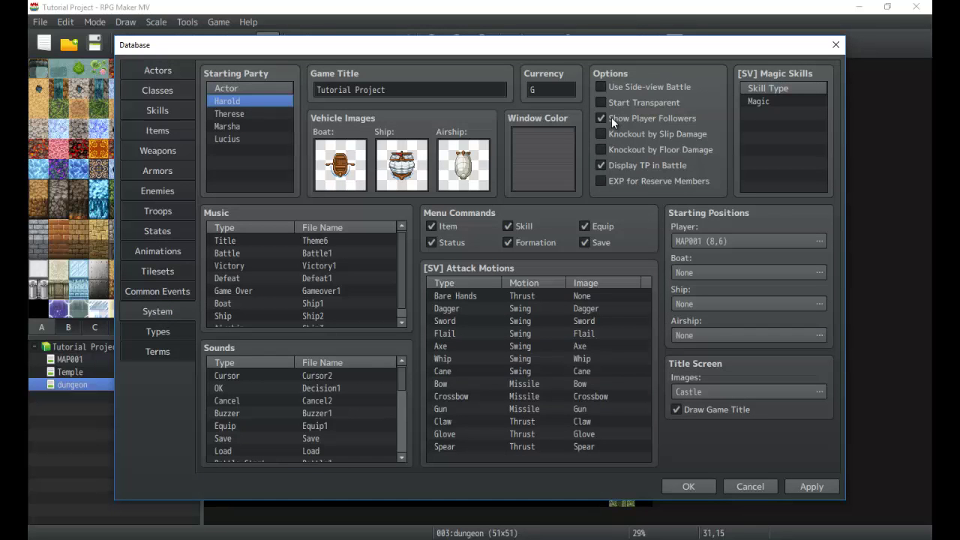
mouse_move(612, 117)
click(163, 72)
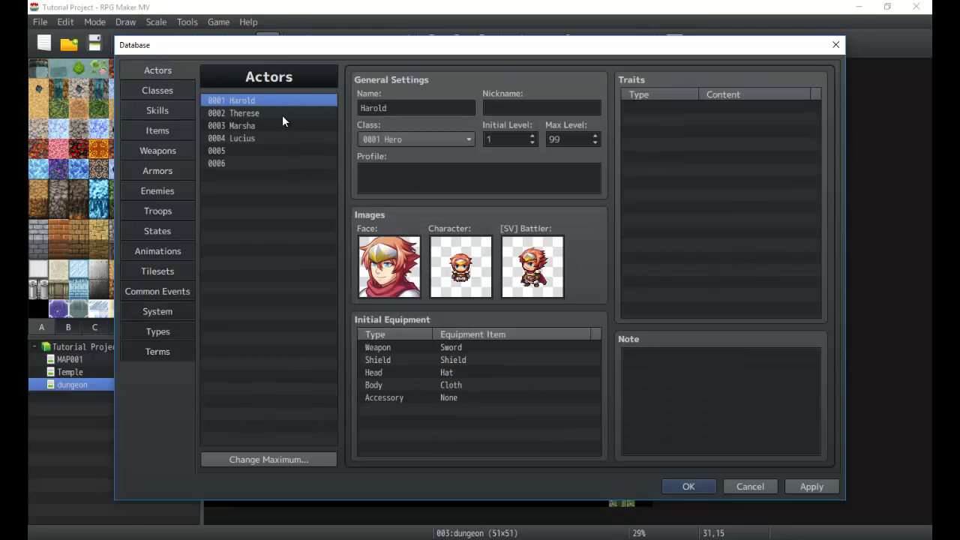
- Look over Harold's nickname and name fields
click(546, 108)
click(653, 131)
click(426, 106)
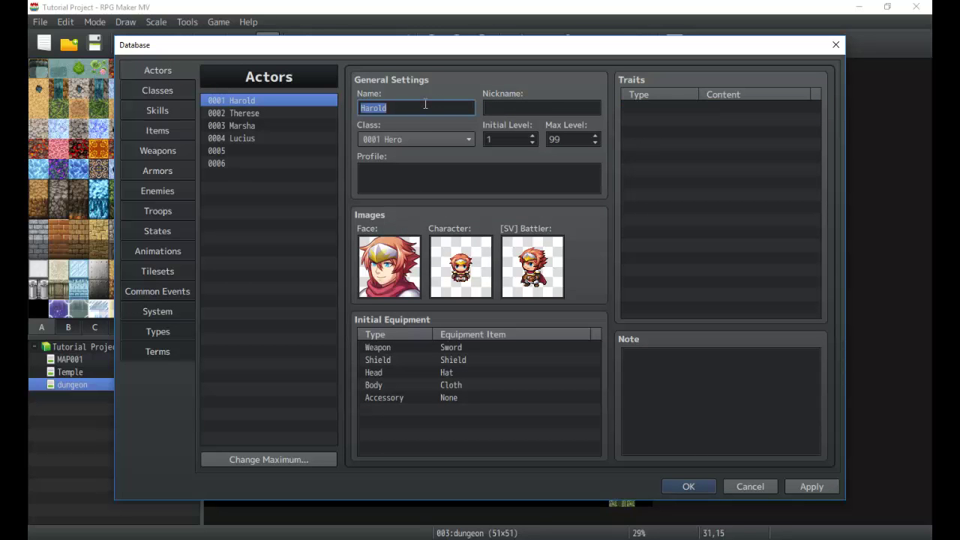
- Name the empty actor slot 0005 'Charles'
click(280, 150)
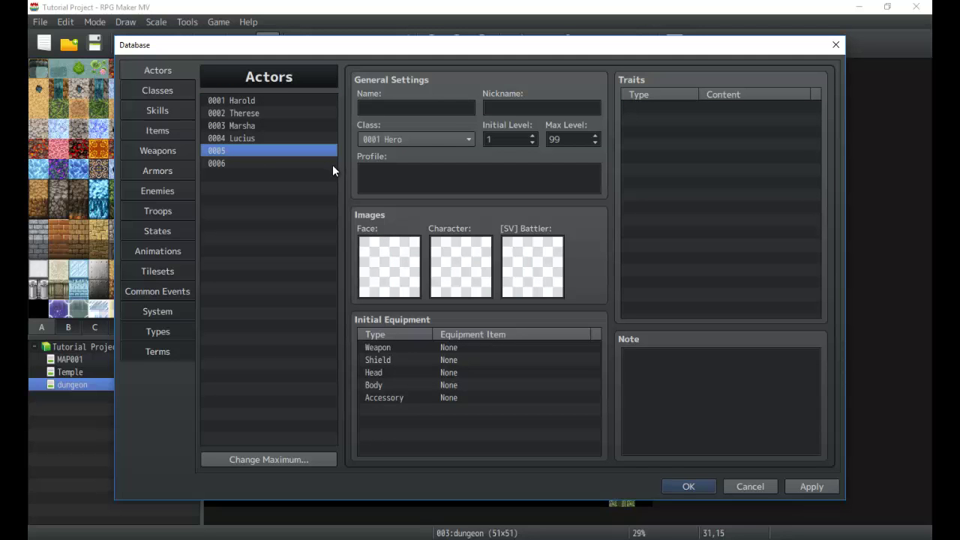
click(388, 108)
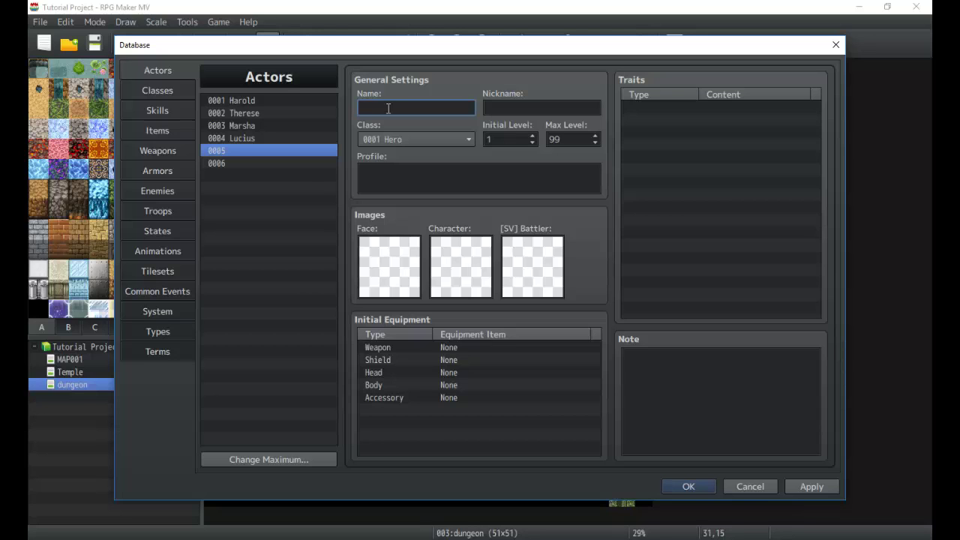
text(Charles)
click(515, 105)
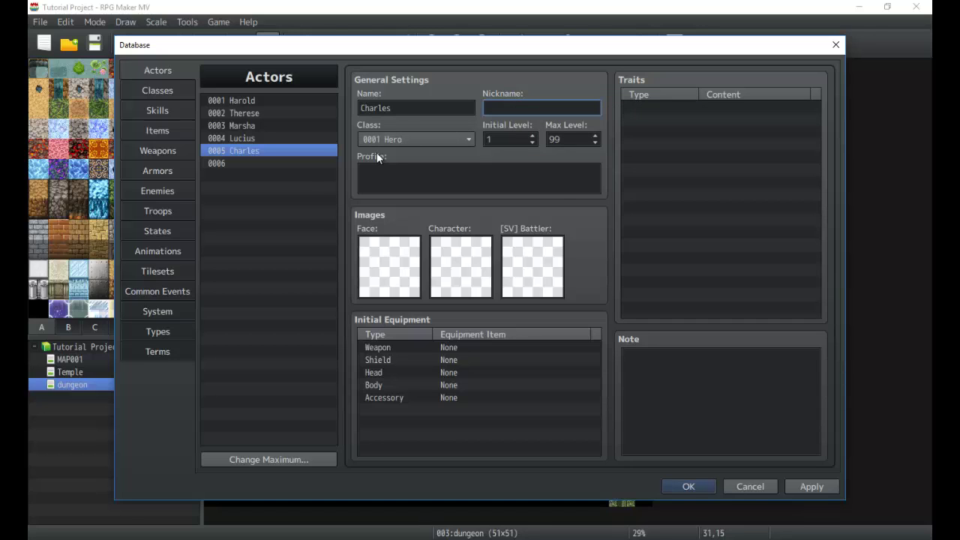
mouse_move(376, 156)
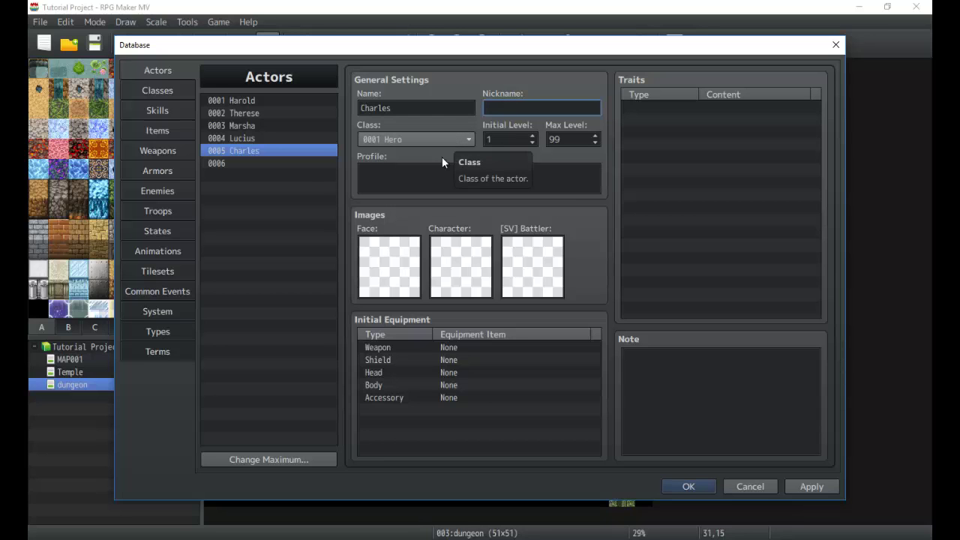
click(392, 142)
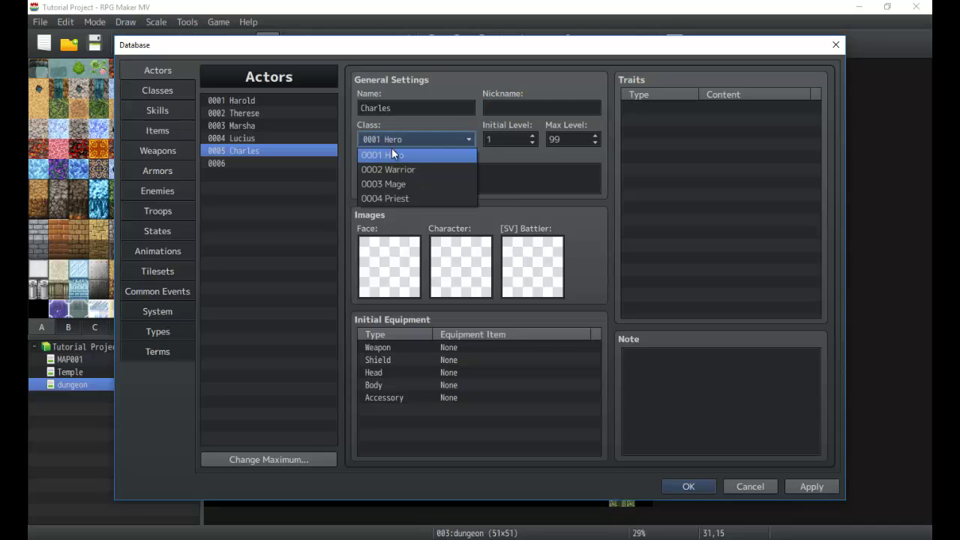
click(395, 156)
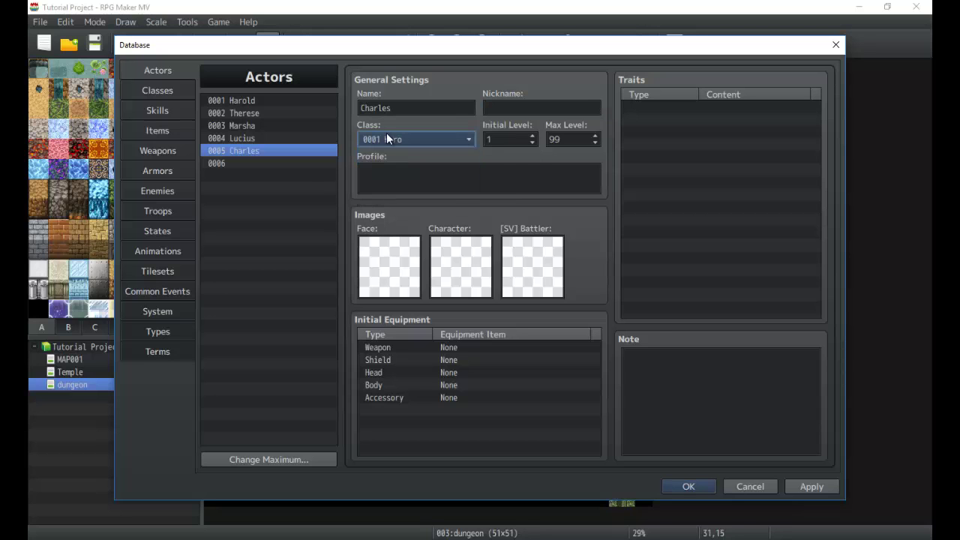
click(147, 90)
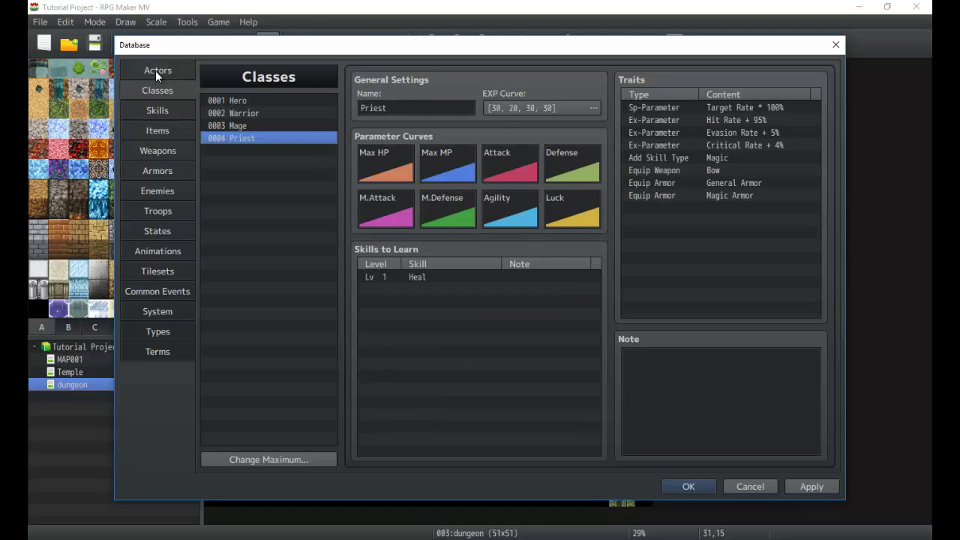
click(155, 71)
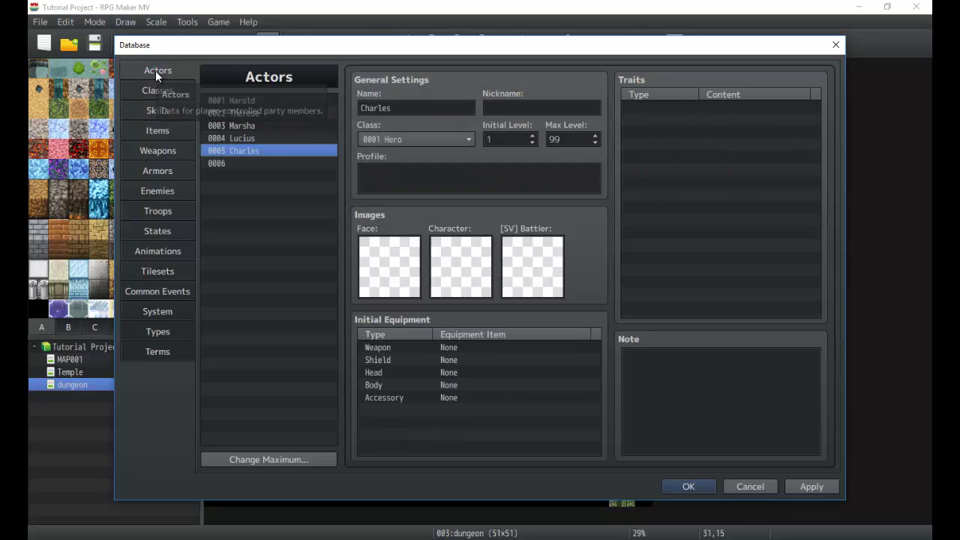
click(461, 138)
click(416, 153)
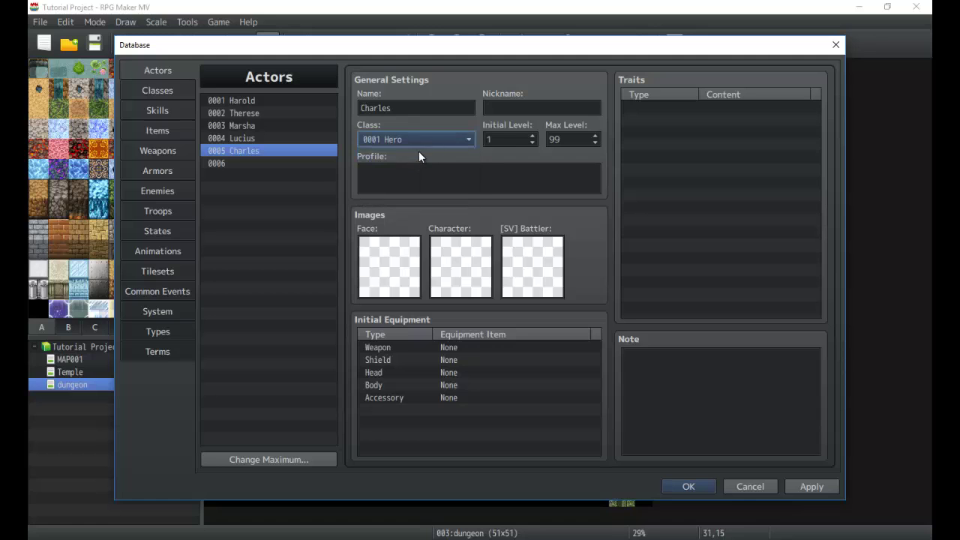
click(506, 139)
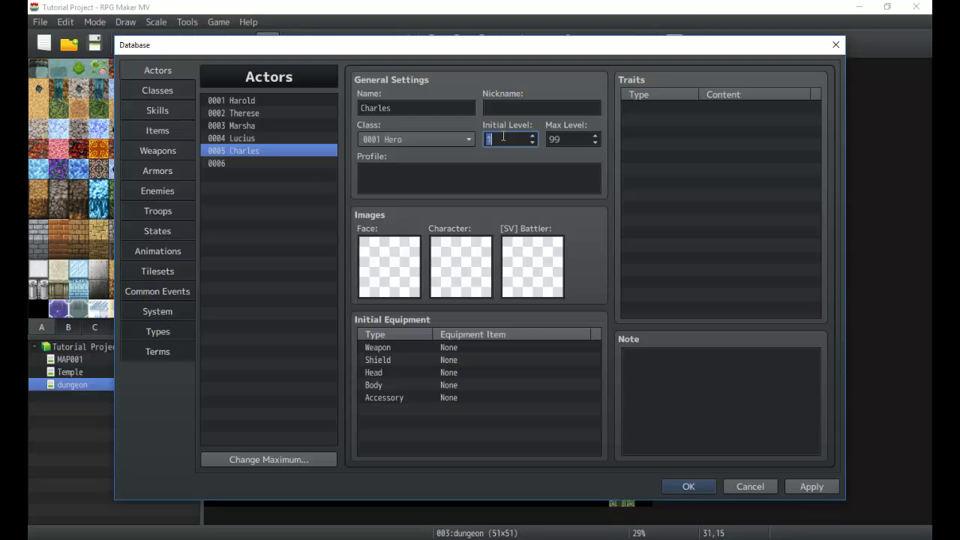
- Set Charles's initial level to 6 and his max level to 50
text(6)
click(562, 139)
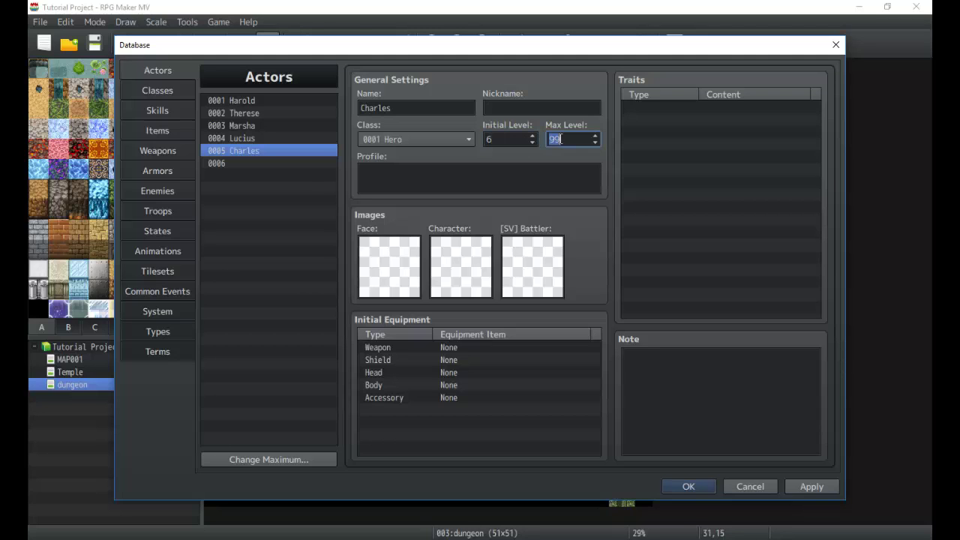
text(50)
click(398, 256)
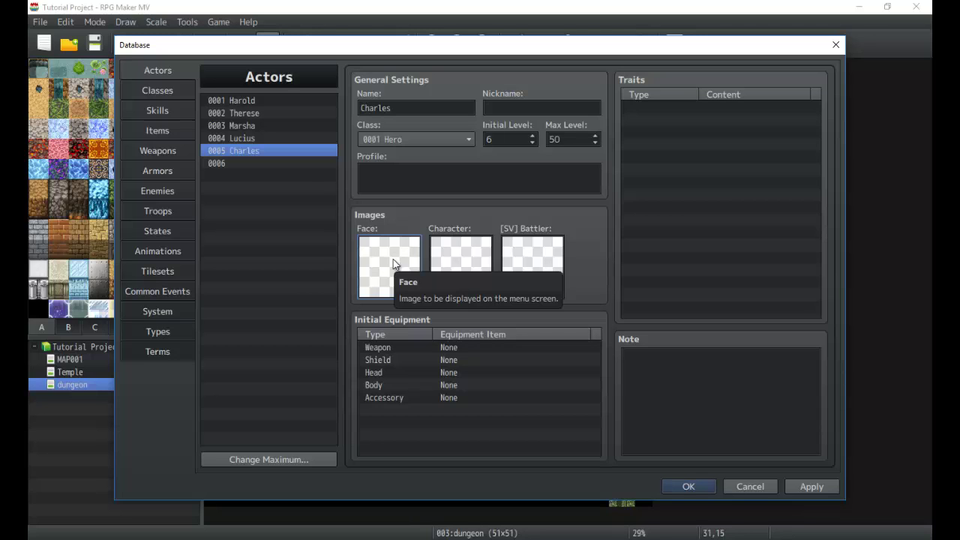
- Give Charles the red-haired Actor3 face after previewing People4
double_click(393, 259)
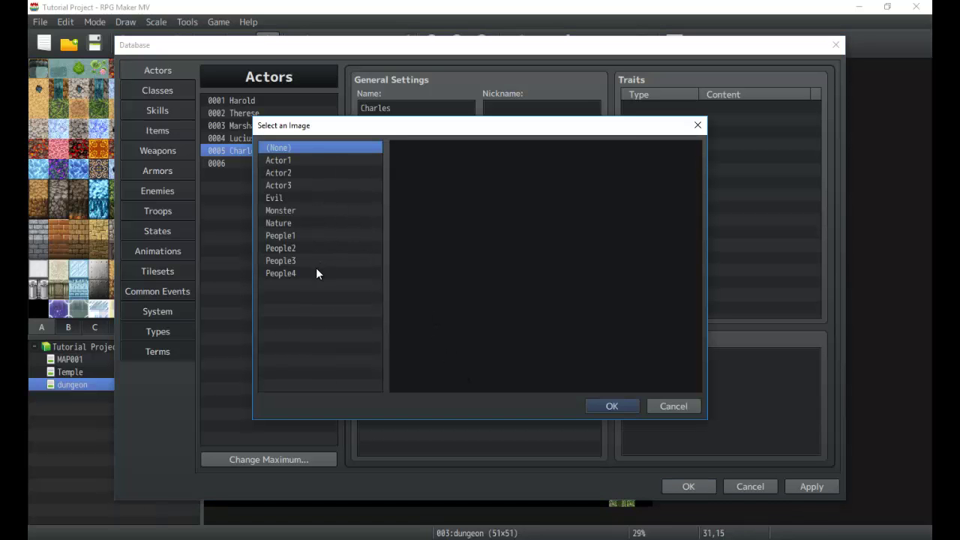
click(316, 271)
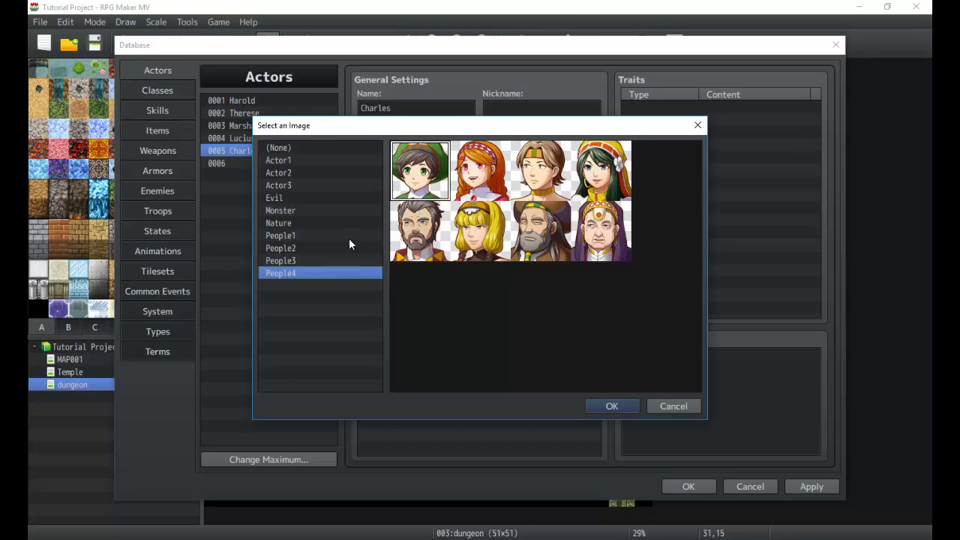
click(285, 185)
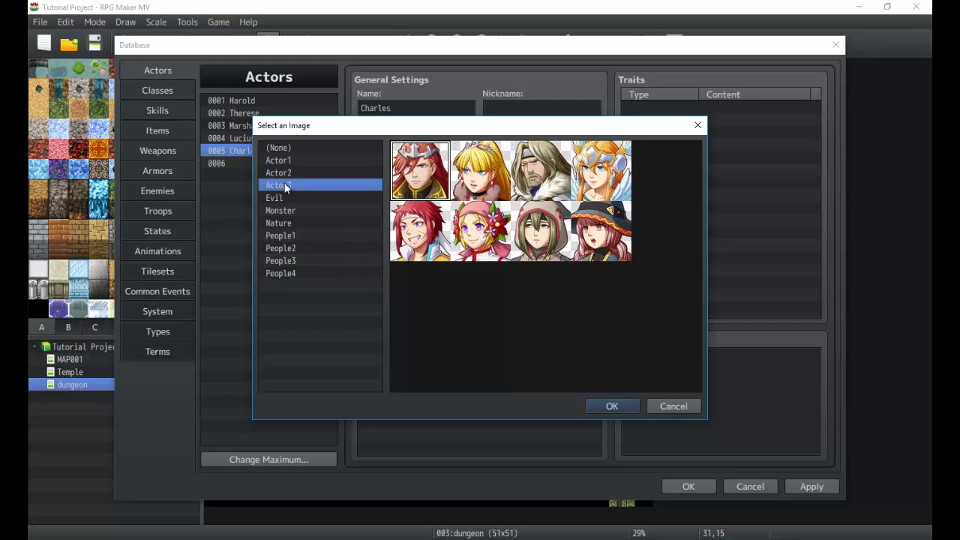
double_click(415, 182)
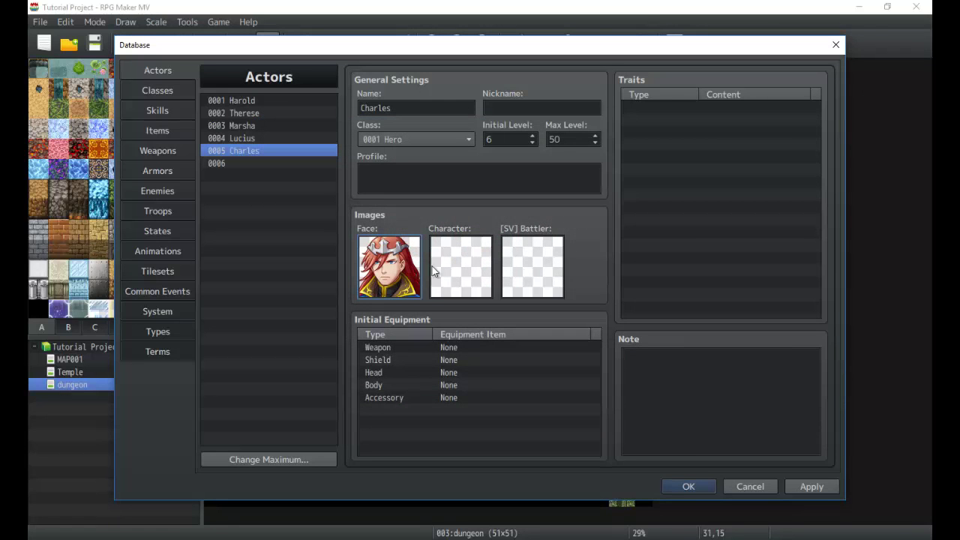
- Choose the first Actor3 sprite as Charles's character image
click(451, 249)
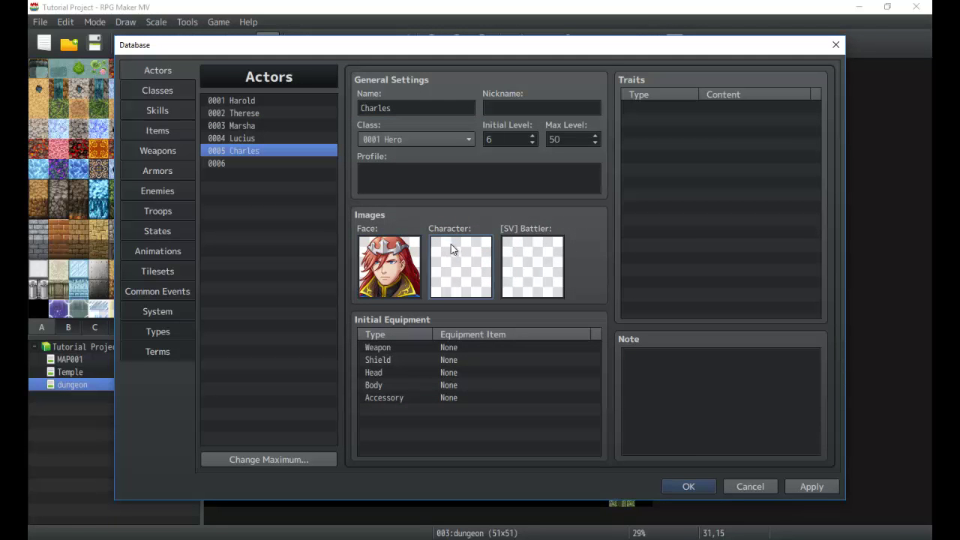
double_click(461, 263)
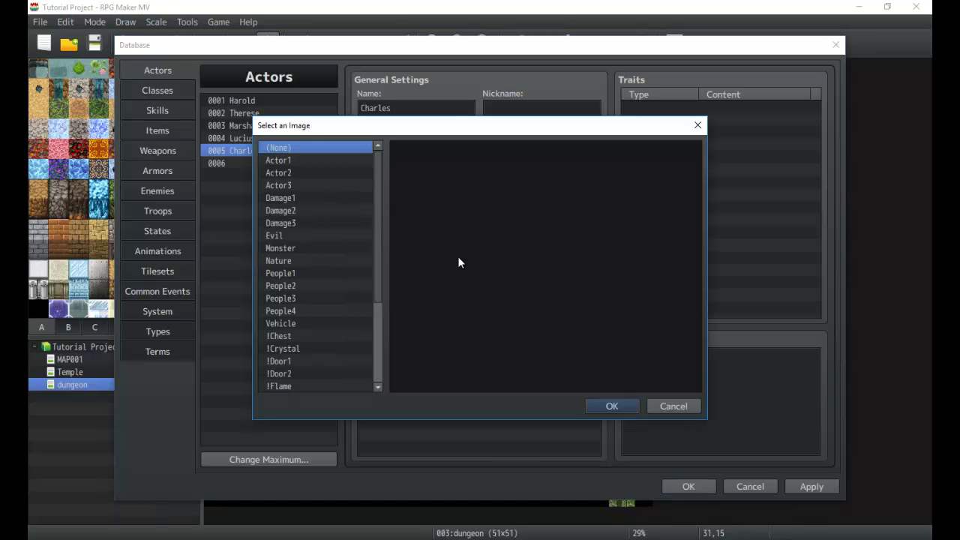
click(300, 184)
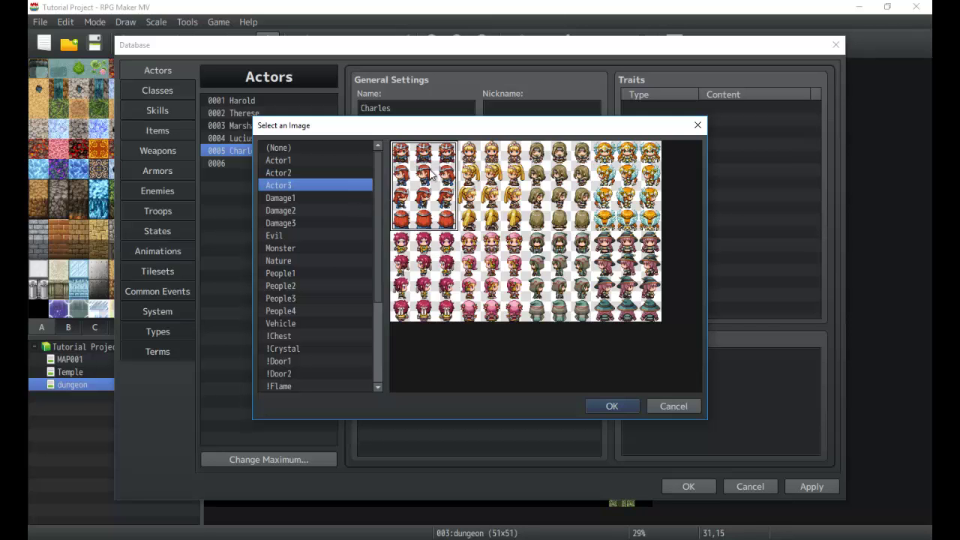
double_click(412, 188)
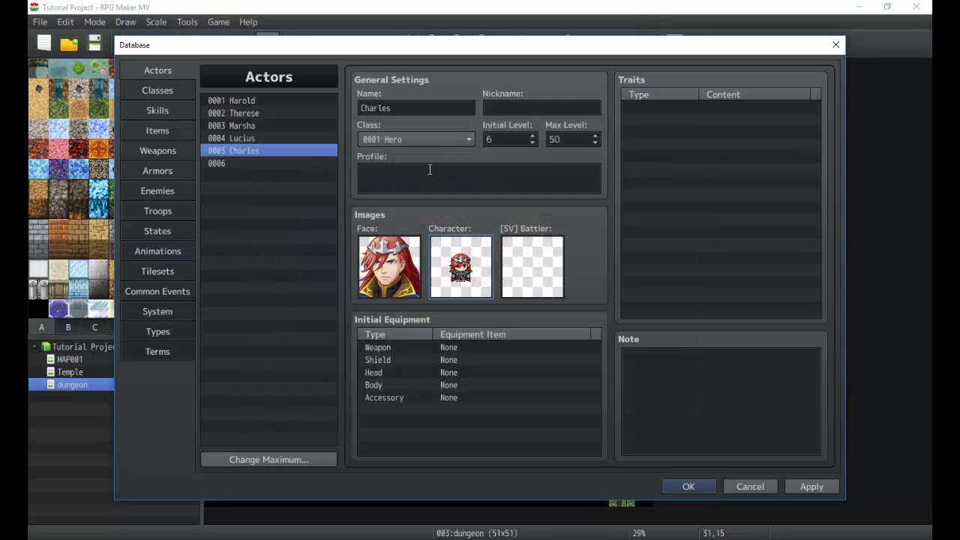
- After browsing the $BigMonster sheets, re-pick the top-left red-haired Actor3 character sprite
double_click(482, 268)
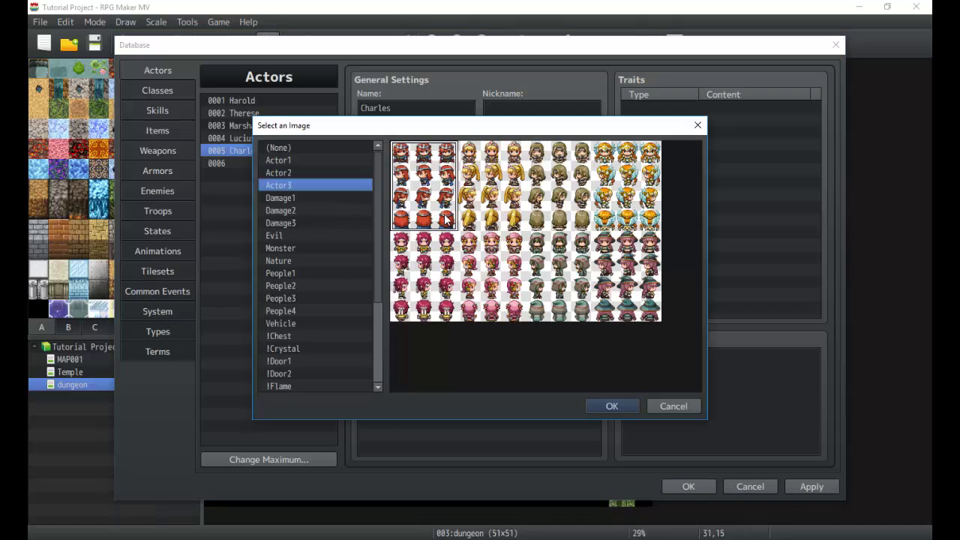
scroll(295, 170, down, 3)
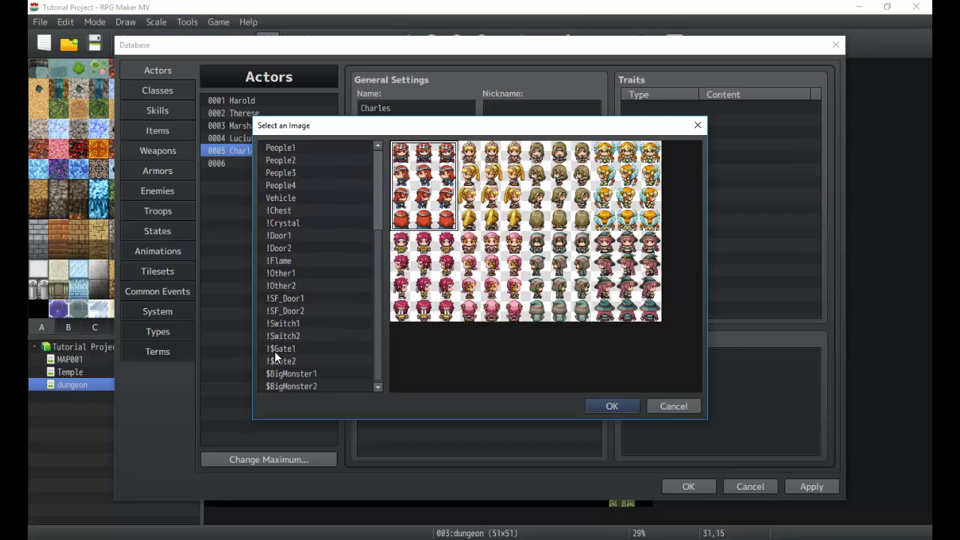
click(282, 373)
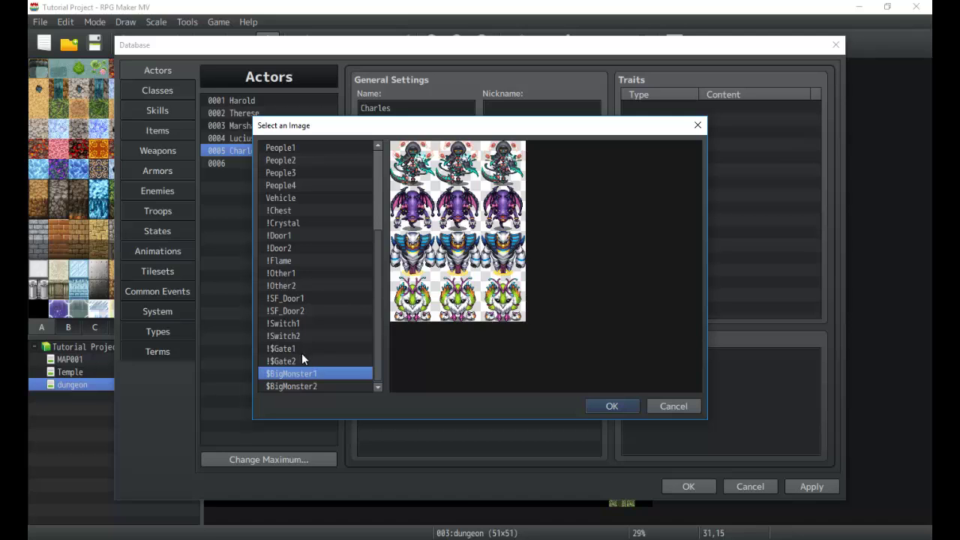
click(293, 389)
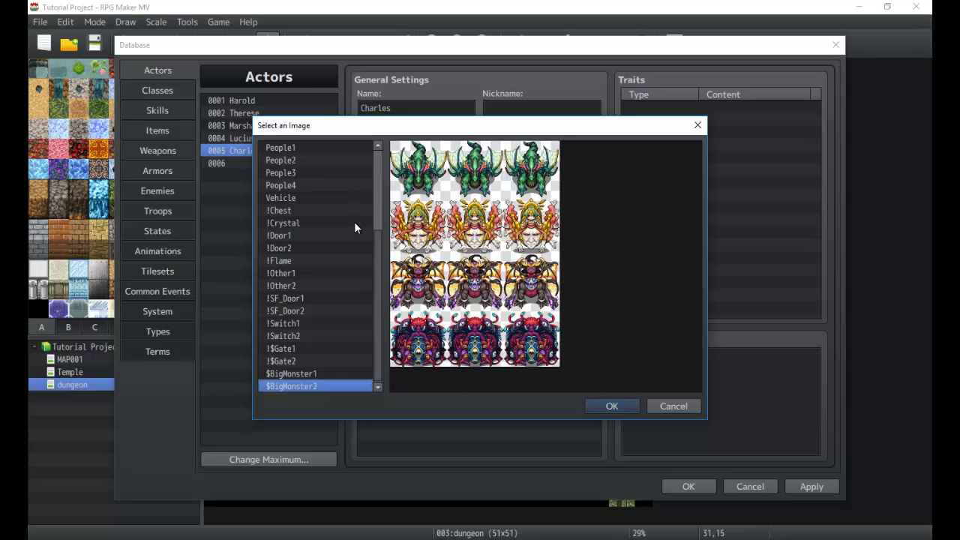
scroll(356, 227, up, 4)
click(329, 185)
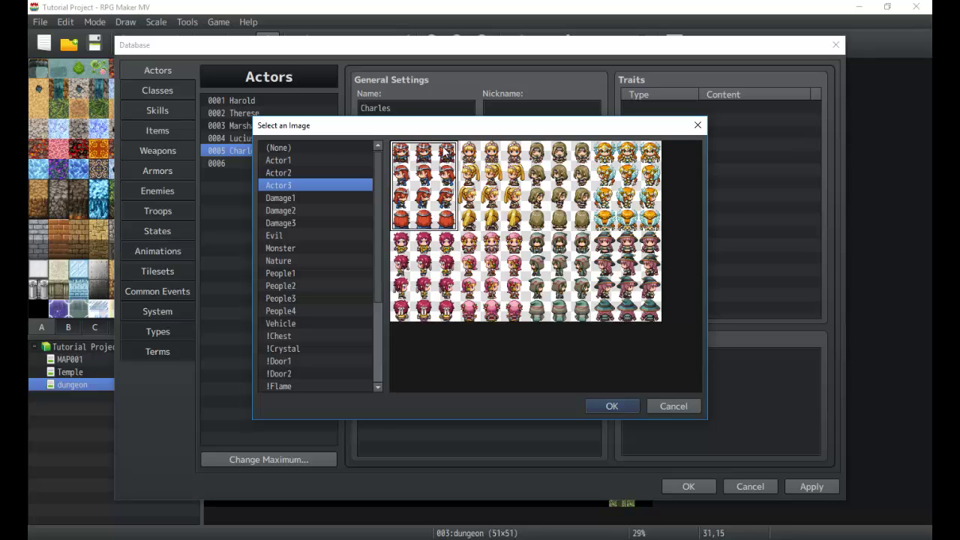
double_click(415, 155)
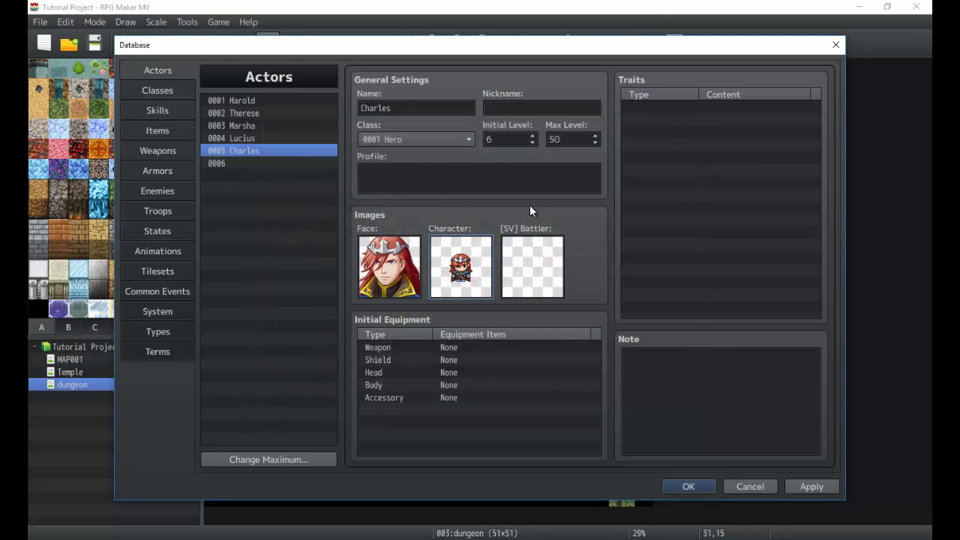
double_click(547, 261)
- Set Charles's side-view battler to the brown-haired Actor1_2 image, then open System settings
click(309, 159)
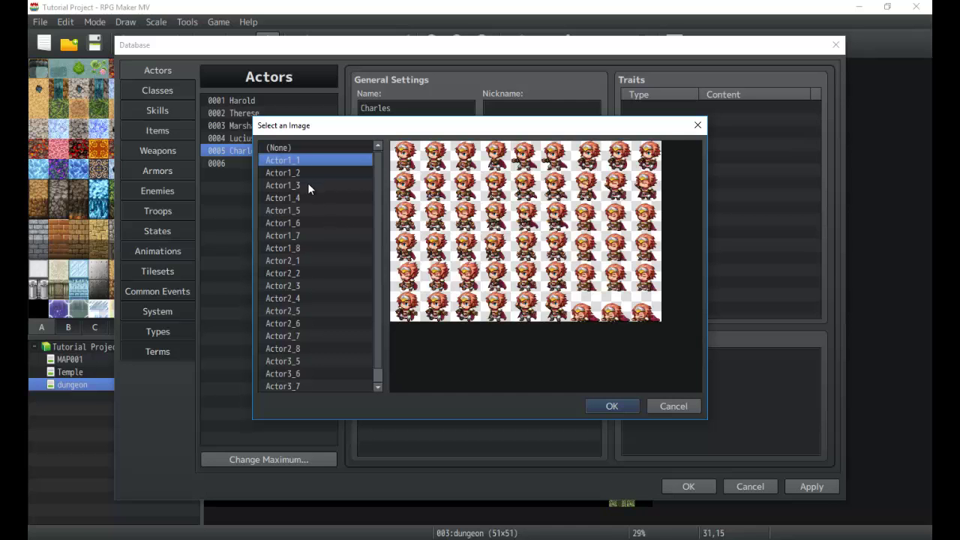
click(298, 173)
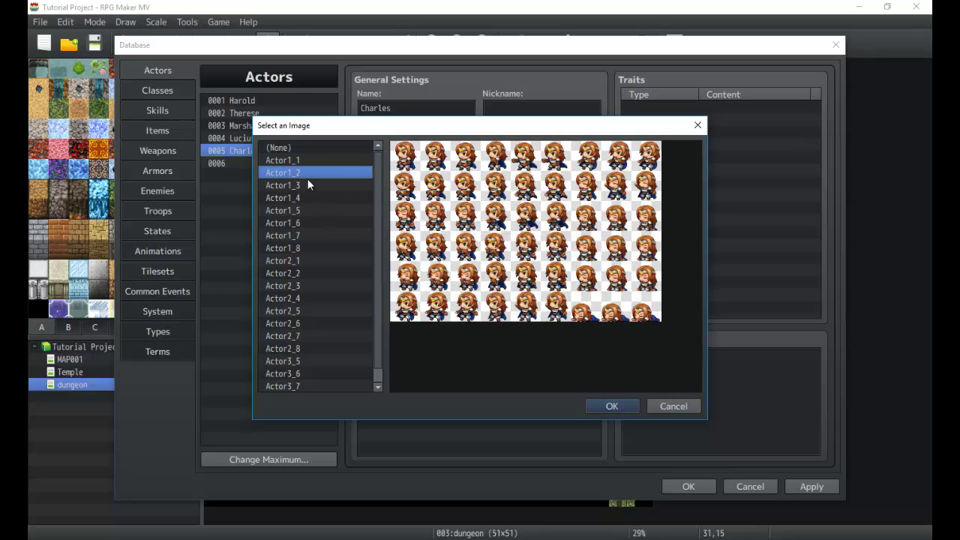
drag(463, 135, 438, 311)
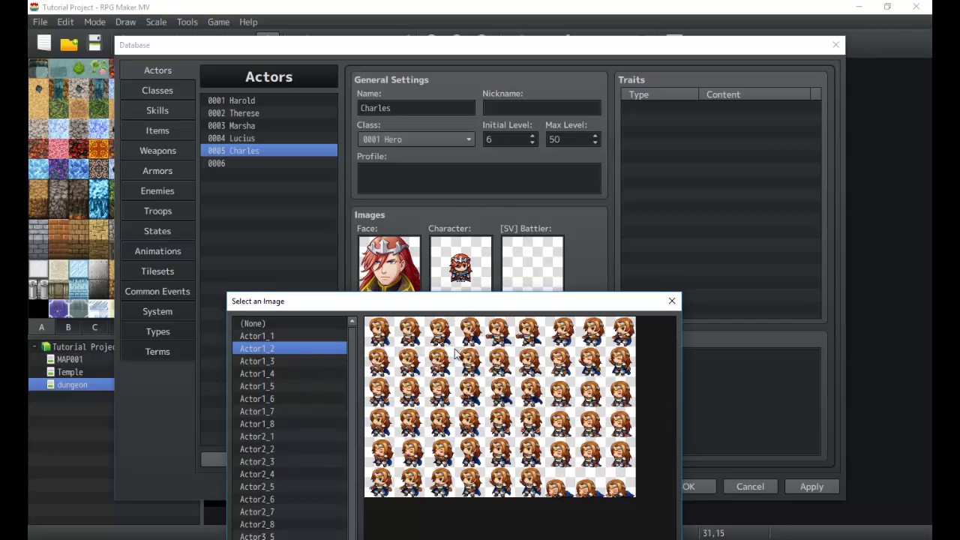
drag(484, 304, 470, 124)
click(585, 406)
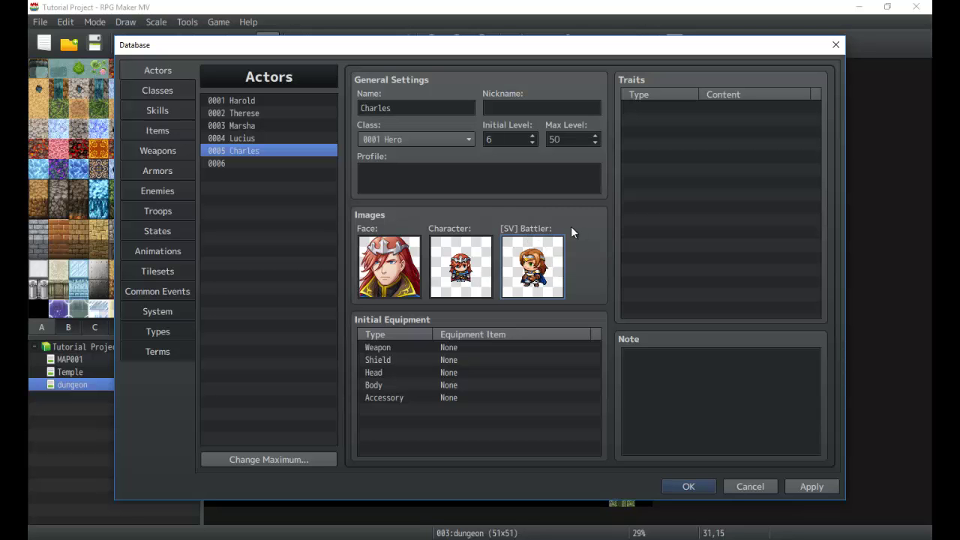
click(152, 314)
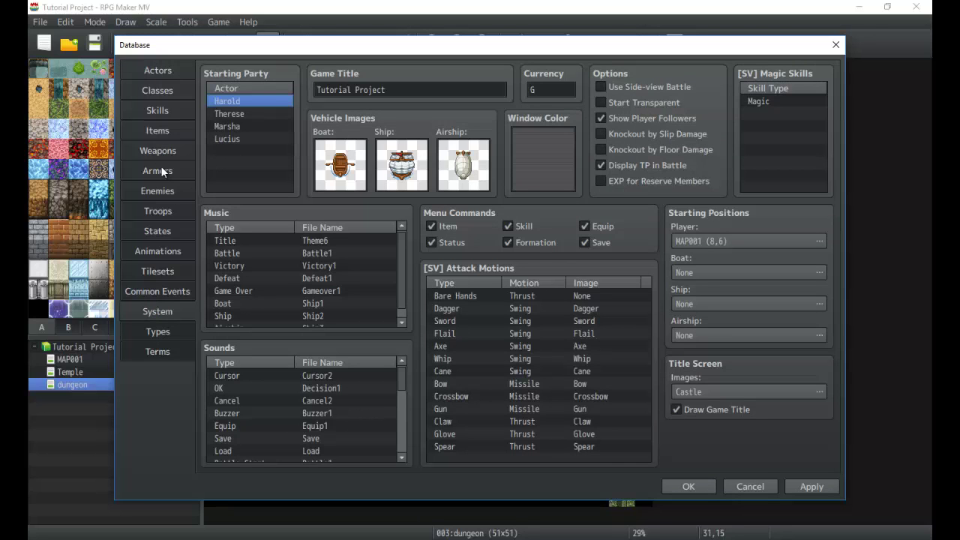
- Return to Charles's actor page and select the Weapon row of Initial Equipment
click(166, 73)
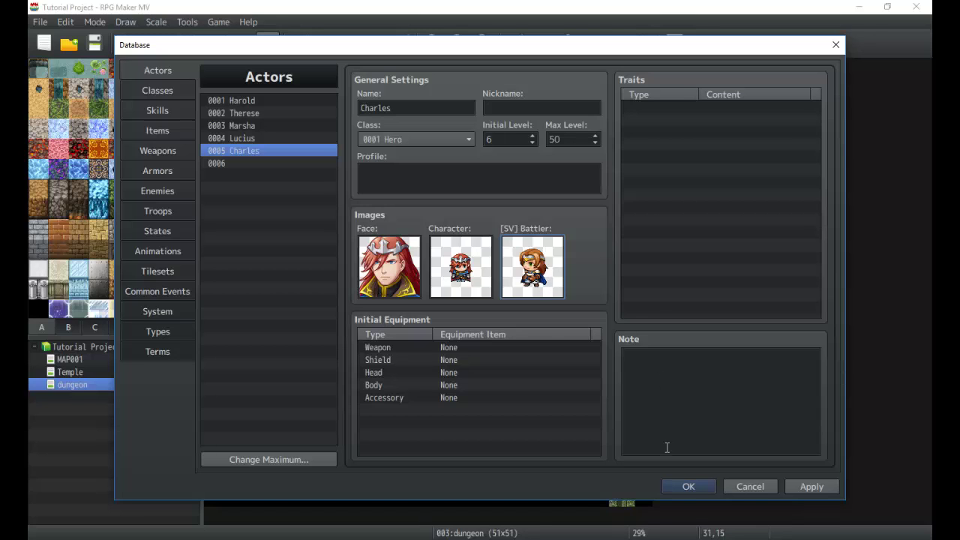
click(668, 372)
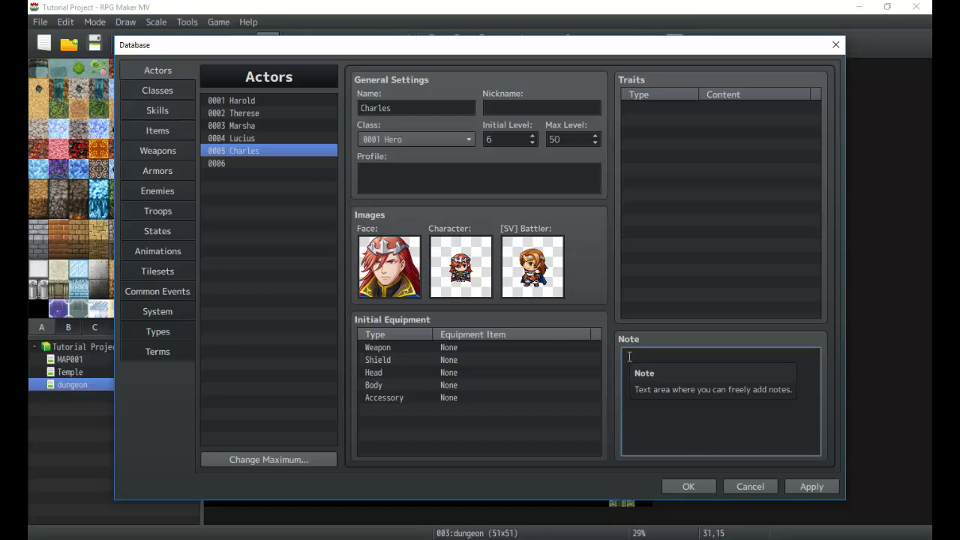
click(442, 354)
click(438, 347)
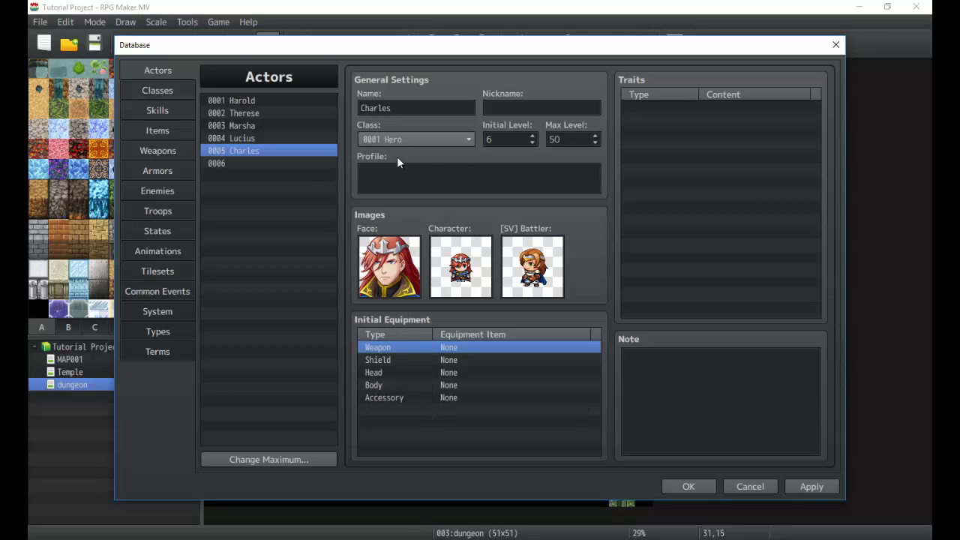
- Equip Charles with a Sword as starting weapon and a Shield as starting shield
double_click(438, 349)
click(460, 384)
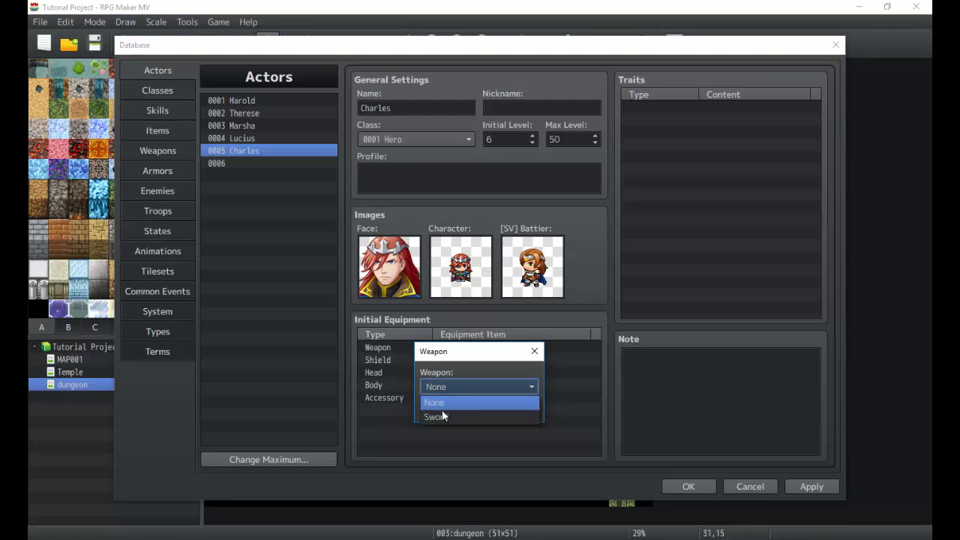
click(443, 412)
click(442, 406)
click(442, 360)
double_click(442, 360)
click(443, 385)
click(444, 415)
click(443, 406)
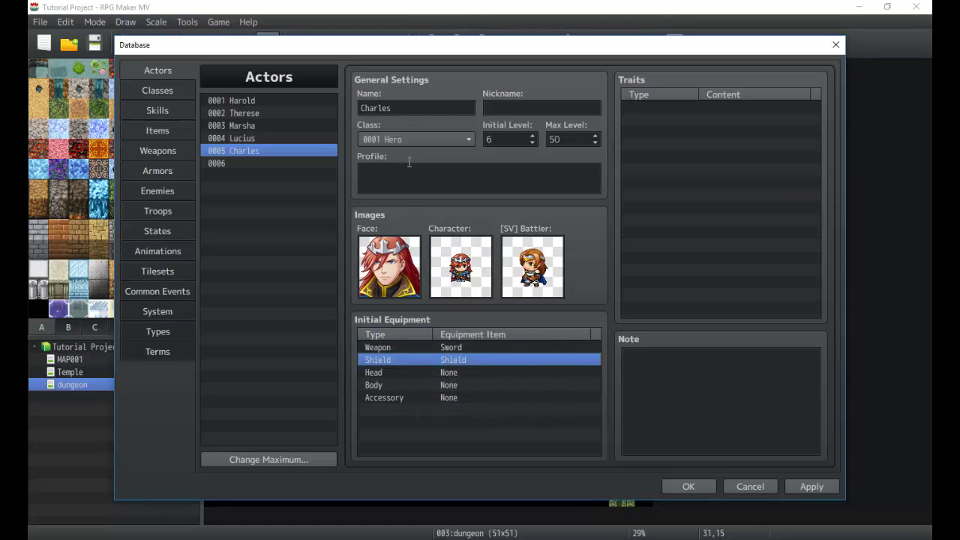
- Try changing Charles's class to Warrior with an Axe as starting weapon
click(402, 135)
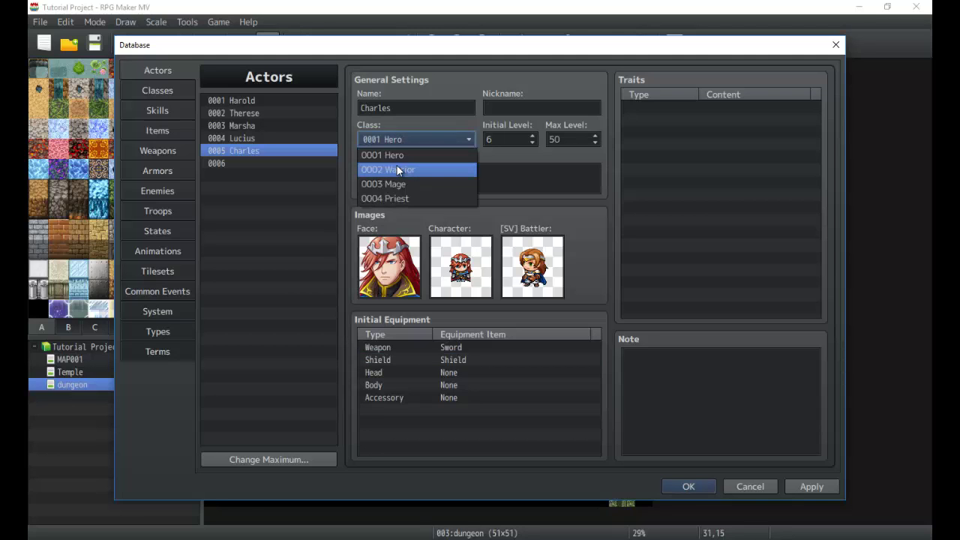
click(397, 169)
click(447, 346)
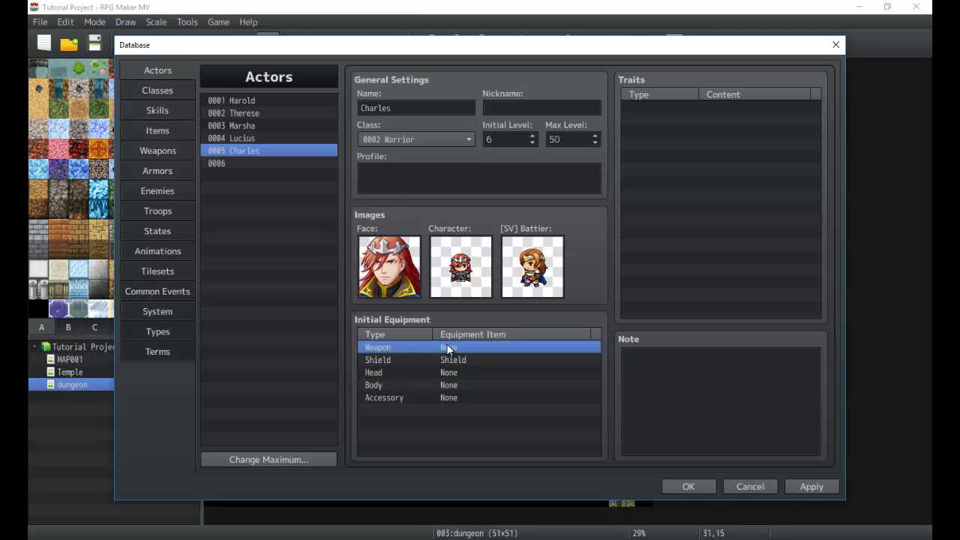
double_click(448, 348)
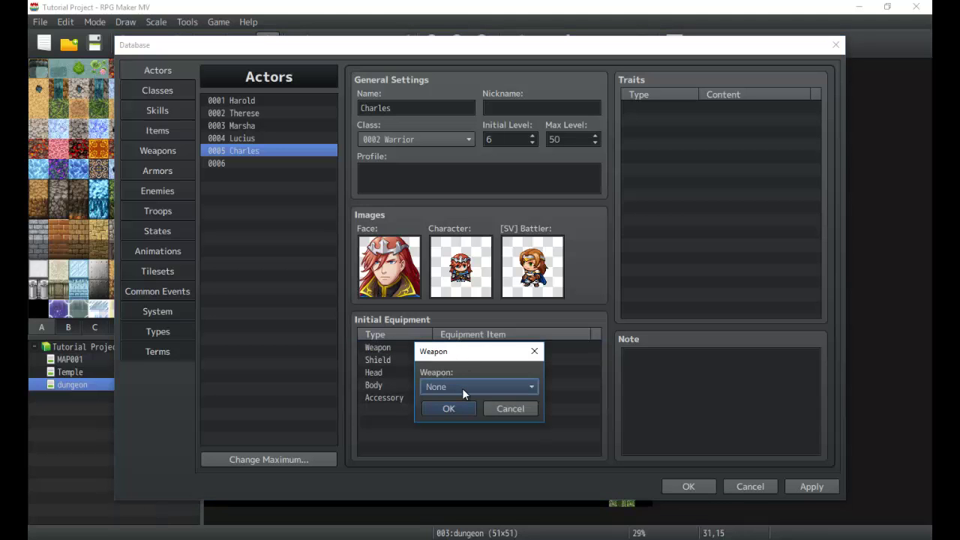
click(462, 389)
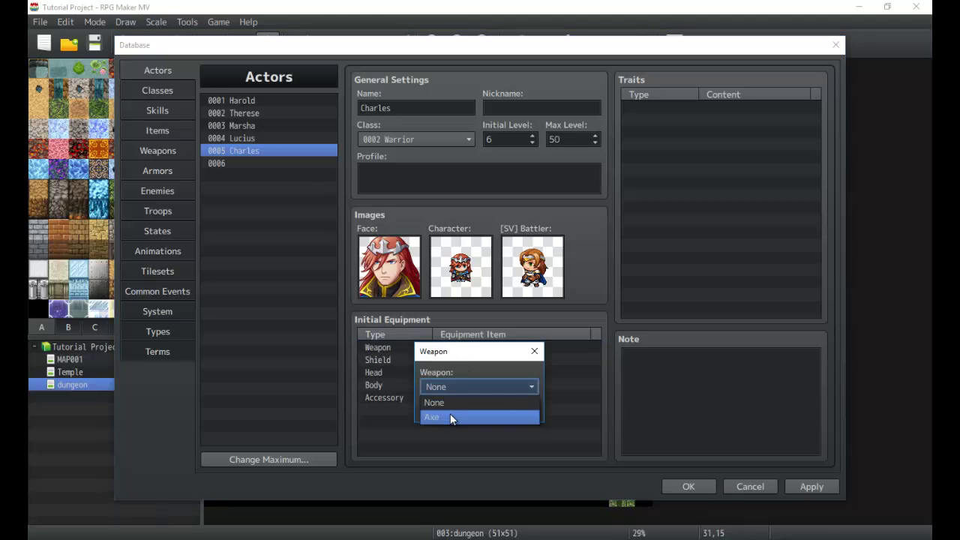
click(452, 418)
click(446, 409)
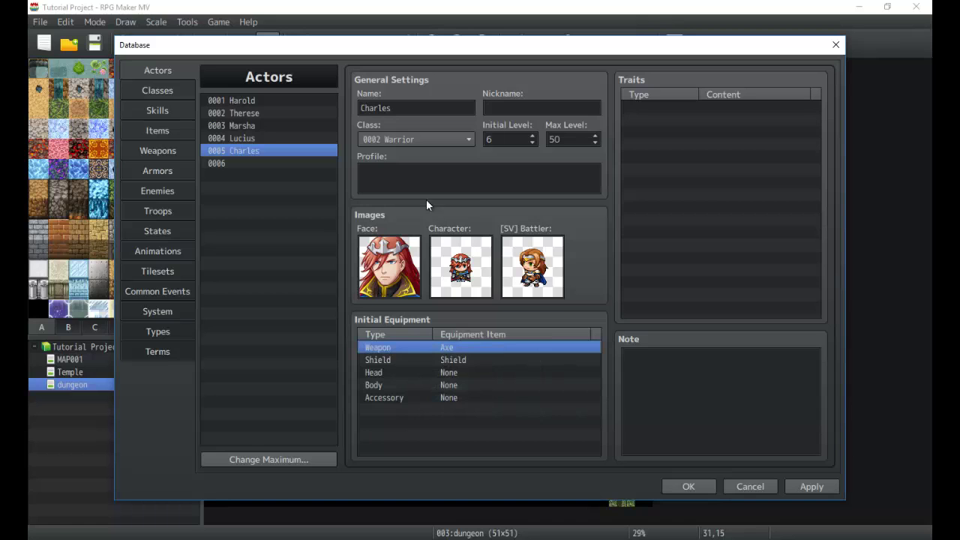
- Switch Charles's class back to 0001 Hero and re-select the Sword weapon
click(414, 139)
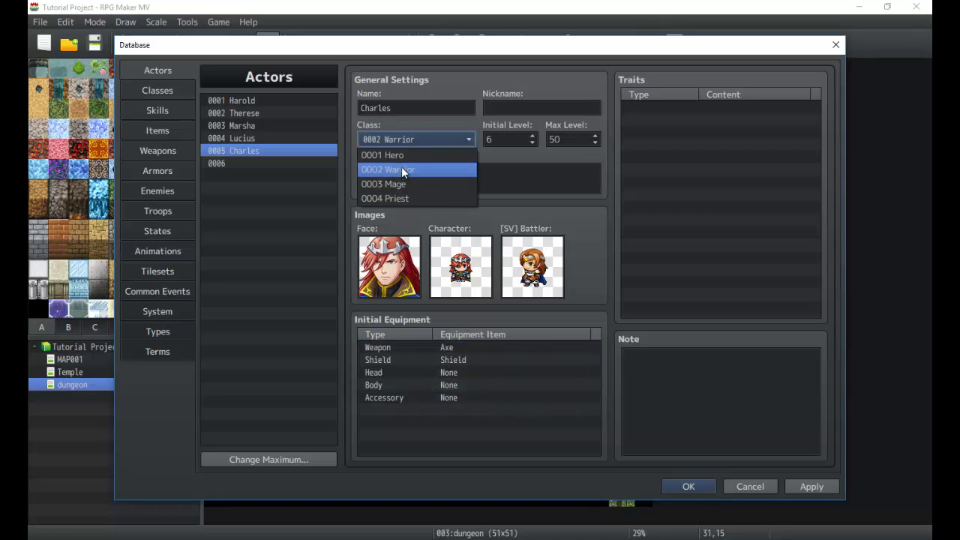
click(400, 156)
click(454, 349)
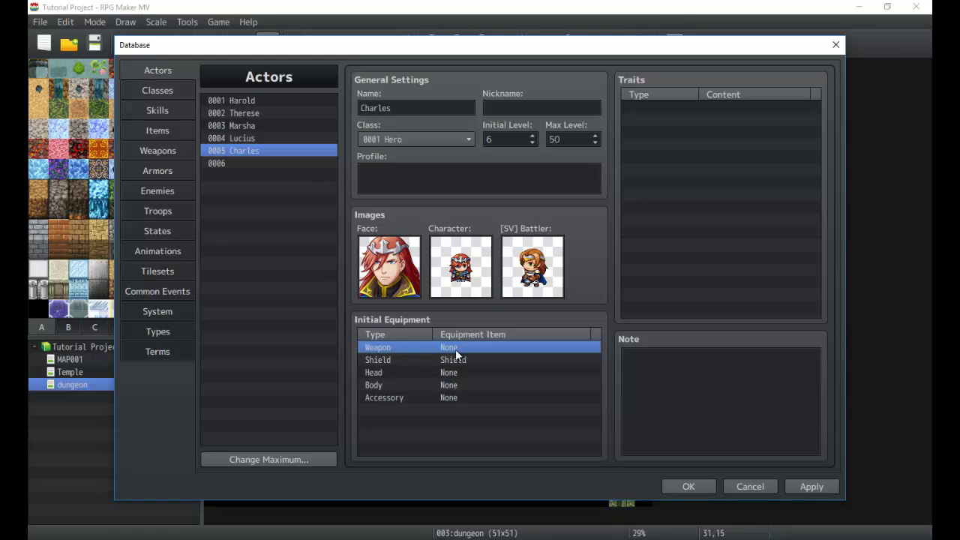
double_click(454, 349)
click(456, 385)
click(449, 415)
click(449, 406)
click(467, 361)
- Check the Head, Body and Accessory slots, leaving them at None
click(461, 373)
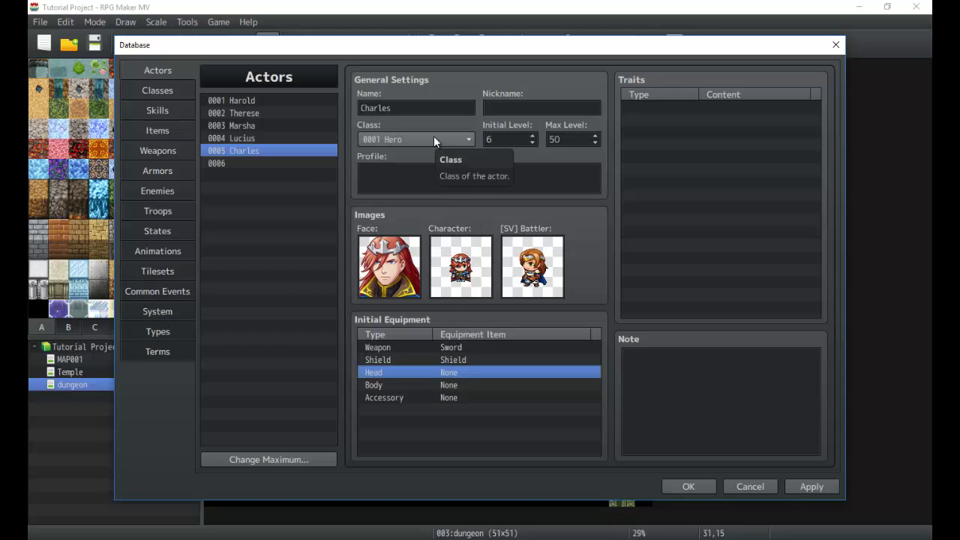
click(442, 358)
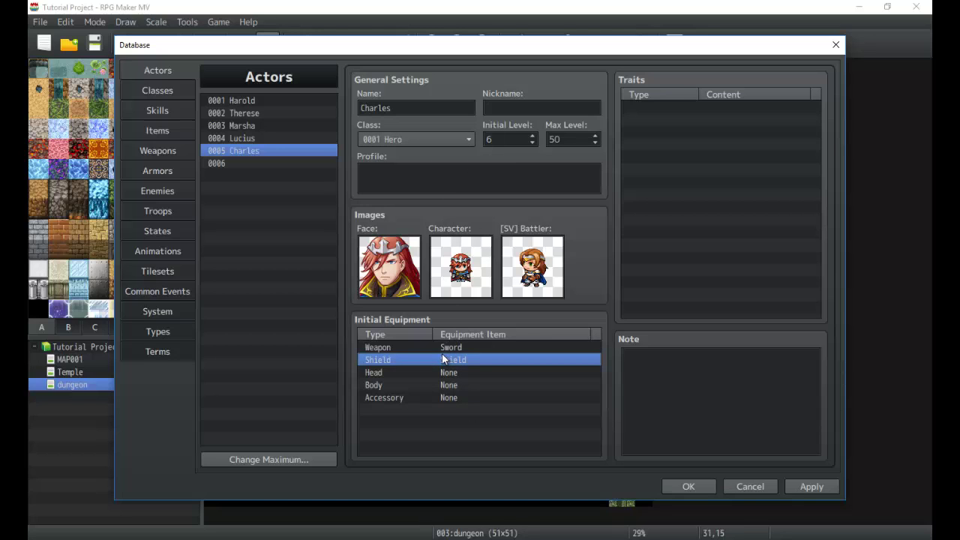
click(445, 385)
click(450, 397)
click(455, 373)
click(453, 384)
click(454, 397)
click(456, 373)
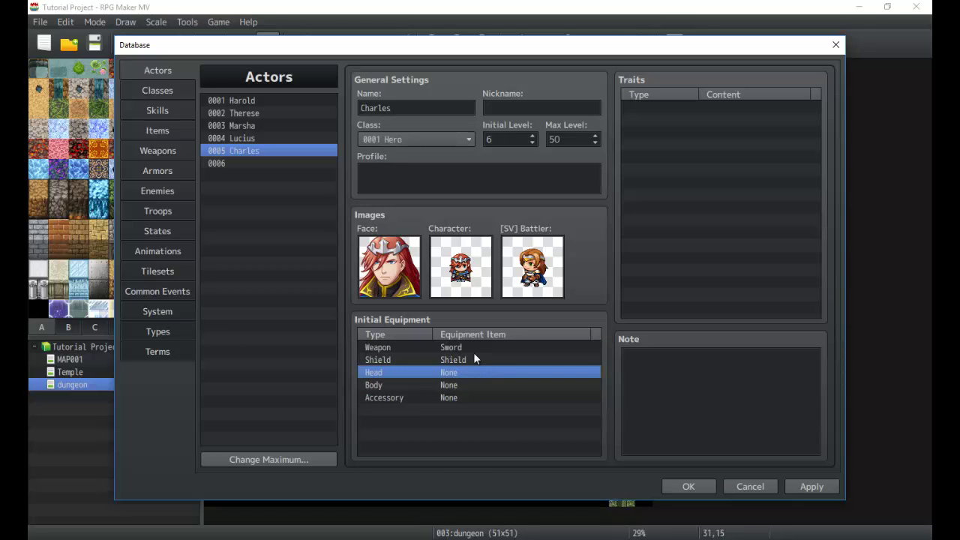
click(628, 157)
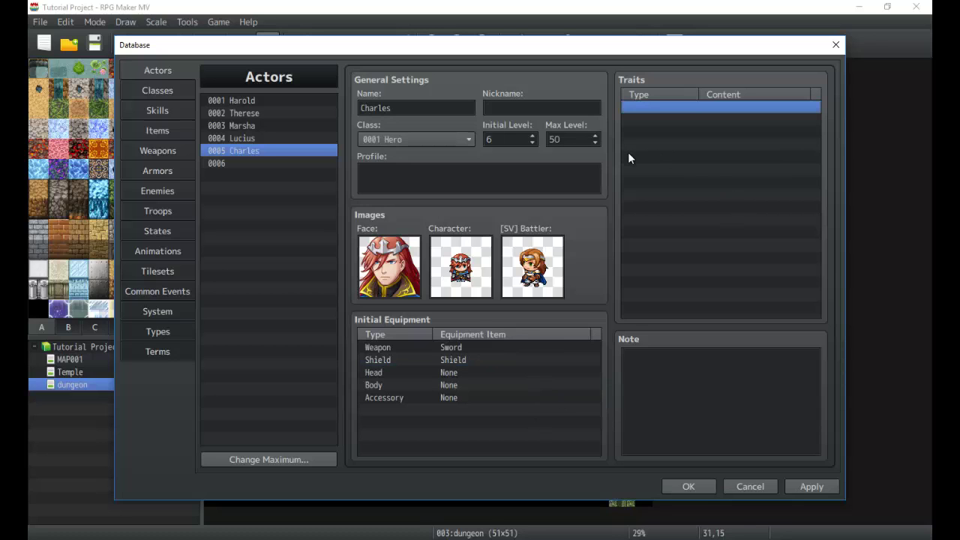
- Set up an Element Rate trait for Fire at 200%
double_click(640, 197)
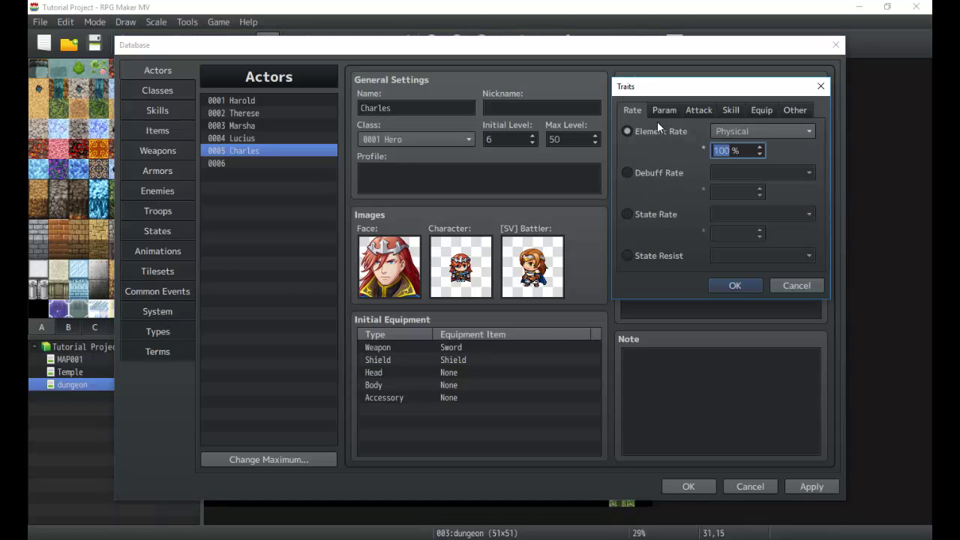
drag(647, 94, 637, 186)
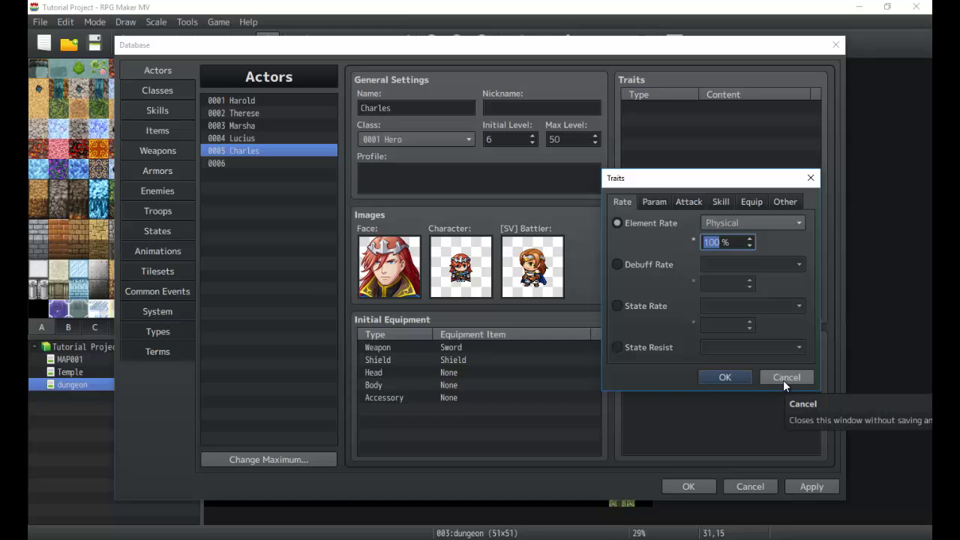
text(200)
click(728, 222)
click(732, 250)
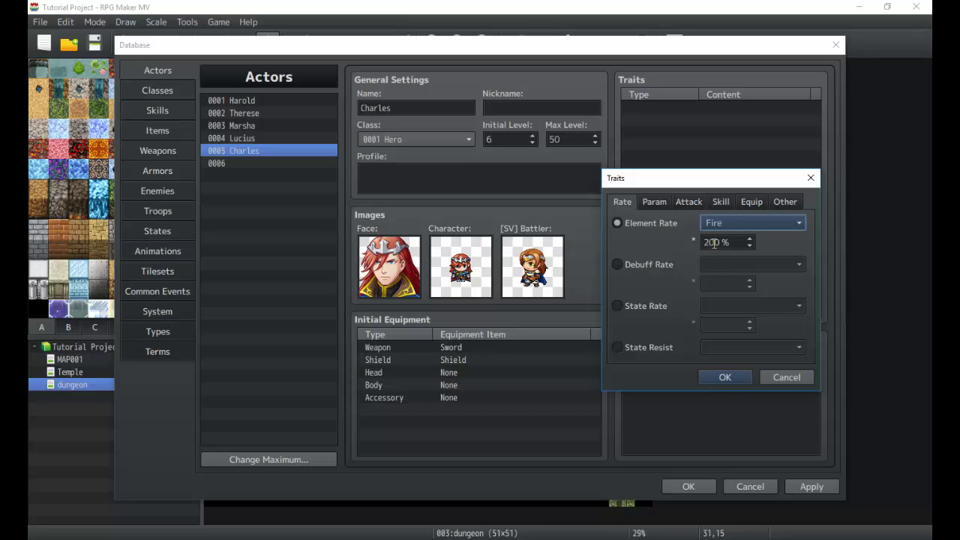
- Try a Debuff Rate trait on Attack, changing its rate to 50%
click(666, 268)
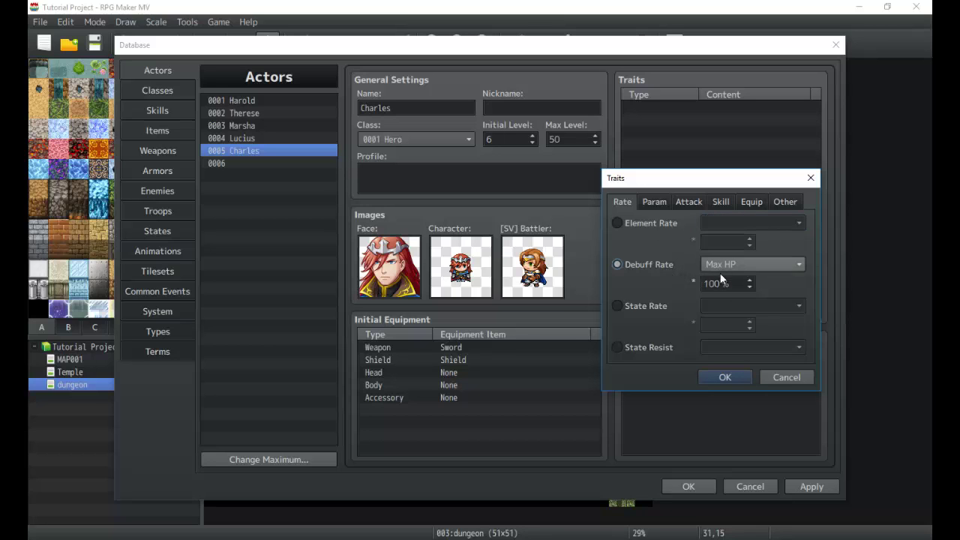
double_click(706, 284)
text(200)
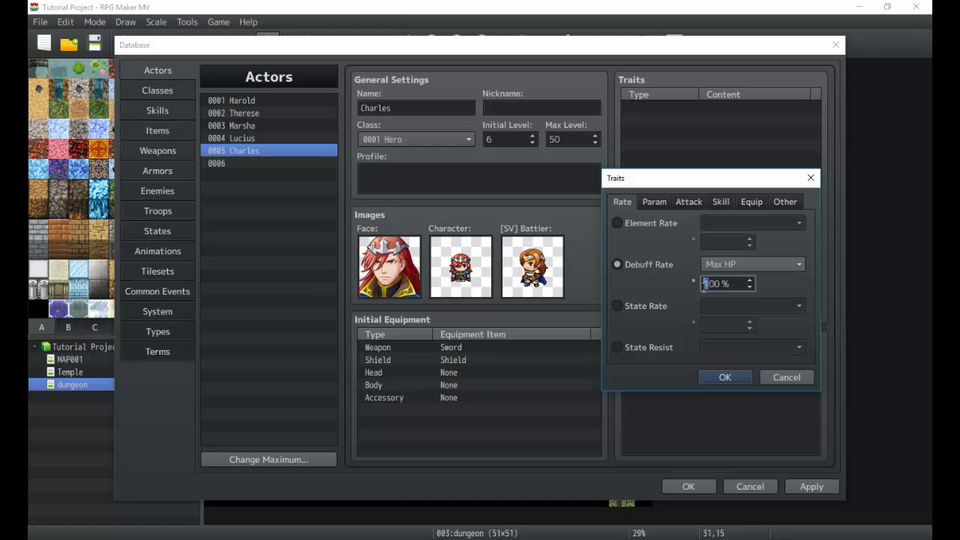
click(726, 269)
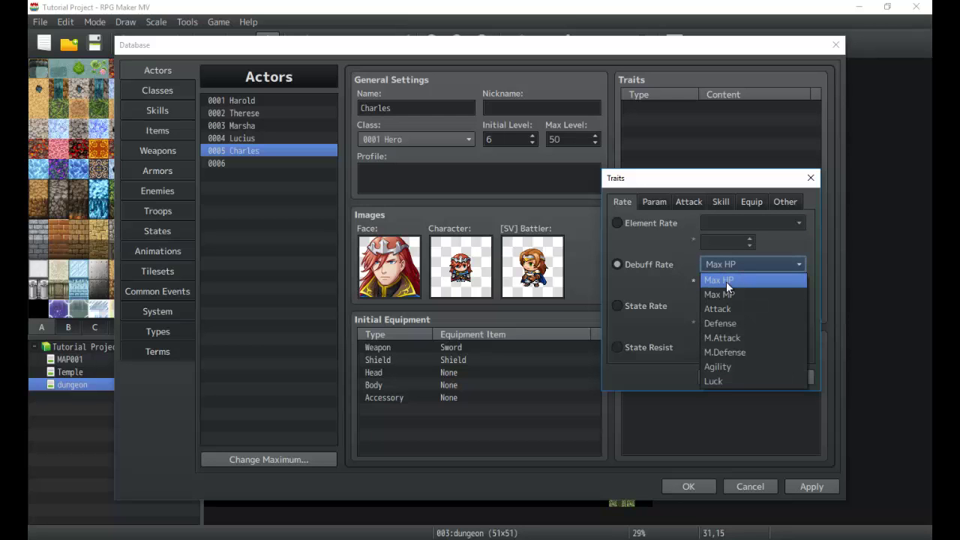
click(720, 309)
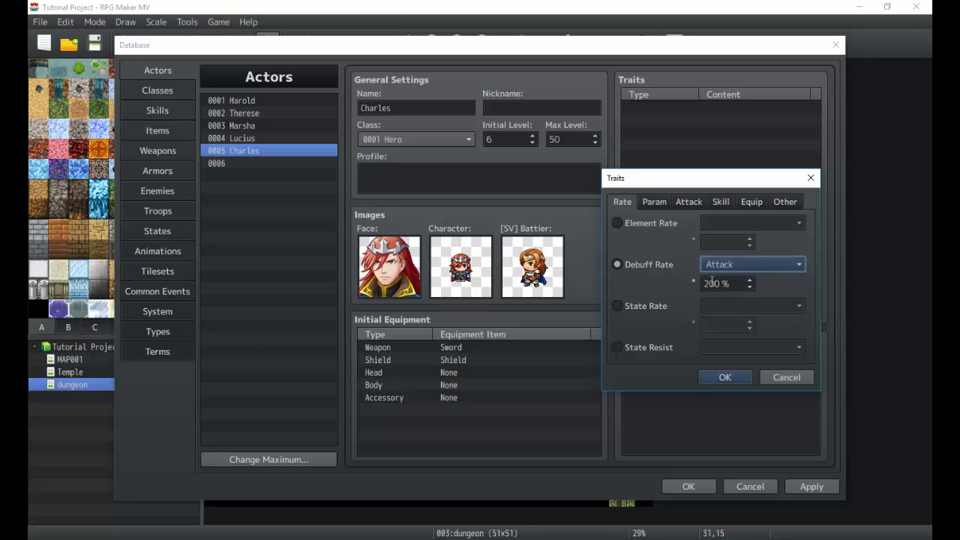
double_click(710, 284)
click(710, 284)
double_click(709, 284)
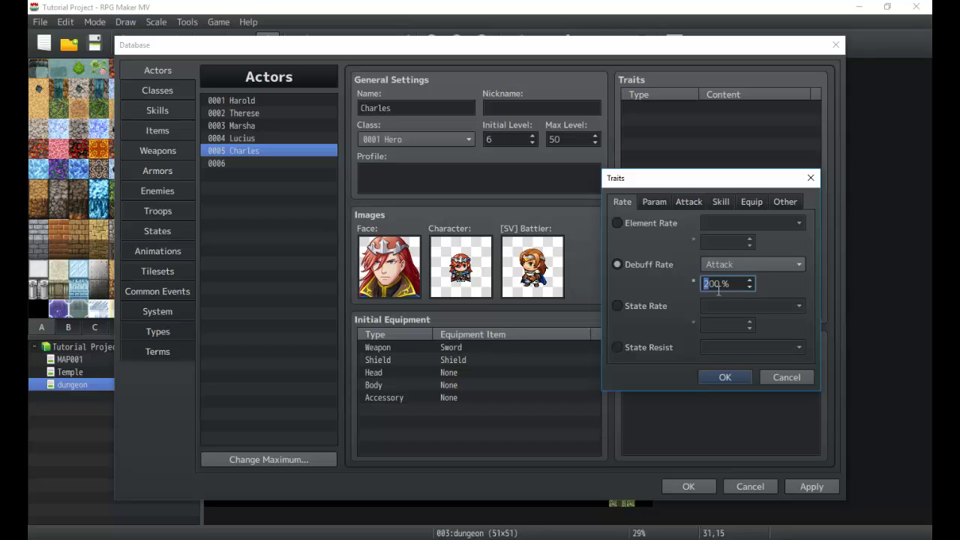
text(50)
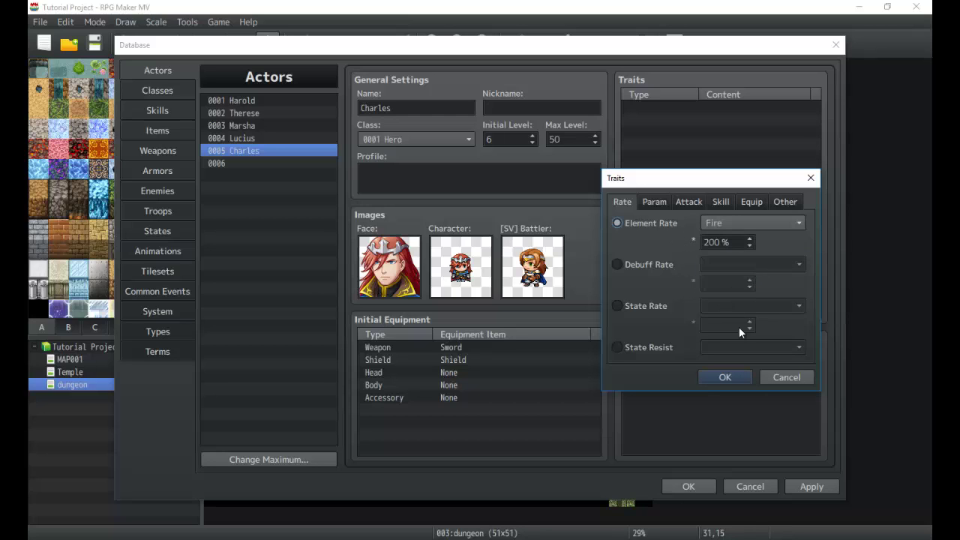
- Return to the Fire 200% Element Rate, add it, and begin a new Debuff Rate trait
click(731, 377)
double_click(705, 227)
click(675, 174)
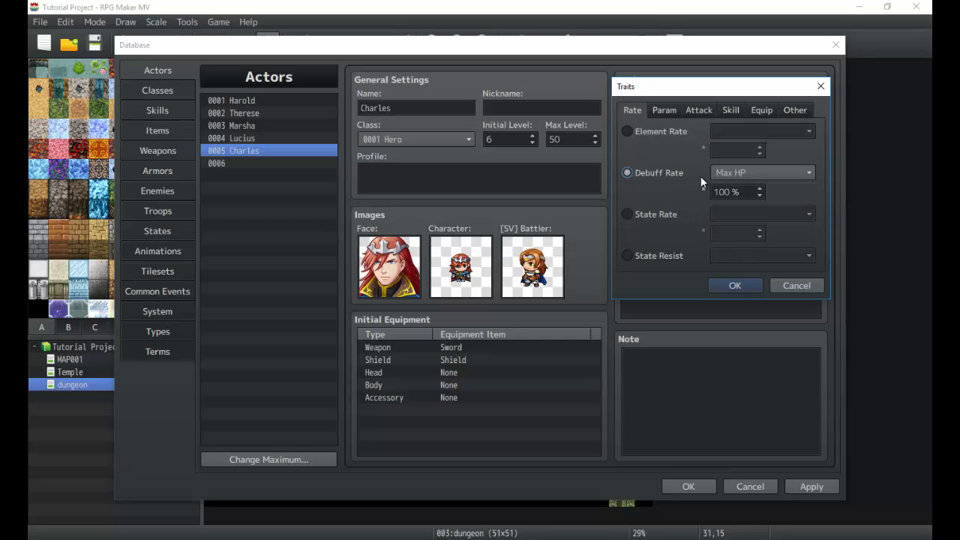
- Add a Debuff Rate trait for Attack at 50%
click(728, 172)
click(724, 216)
double_click(721, 192)
text(50)
click(673, 214)
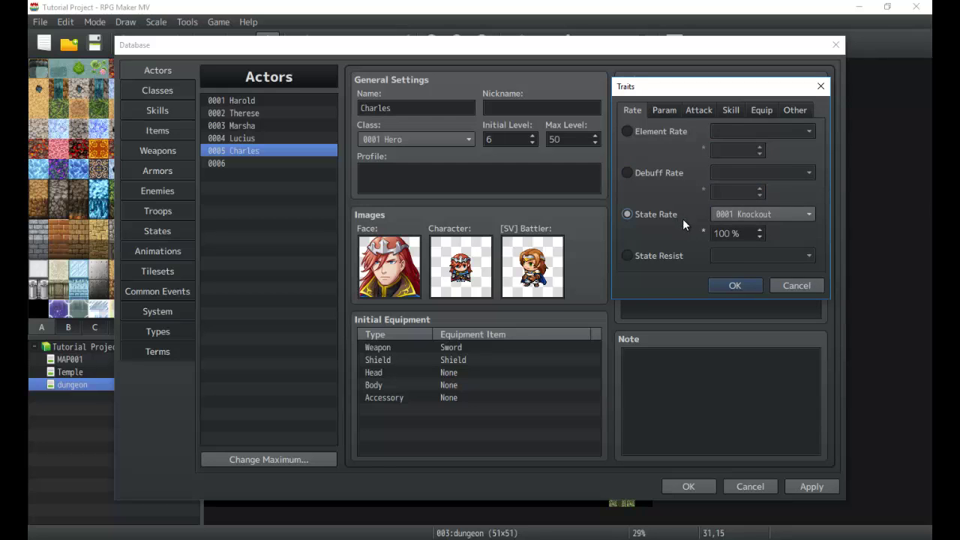
click(672, 177)
click(735, 286)
- Add a State Rate trait for Silence at 50%
double_click(676, 235)
click(668, 218)
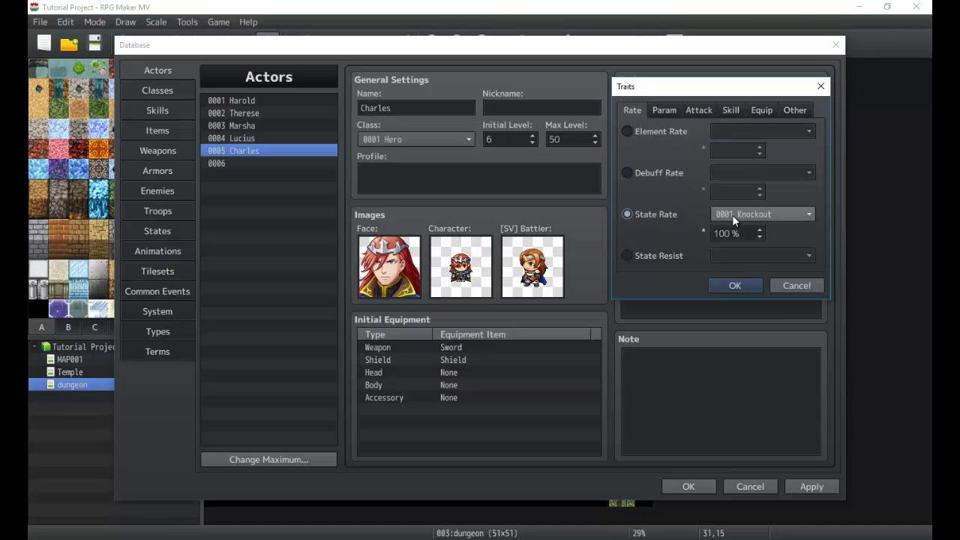
click(725, 233)
click(739, 213)
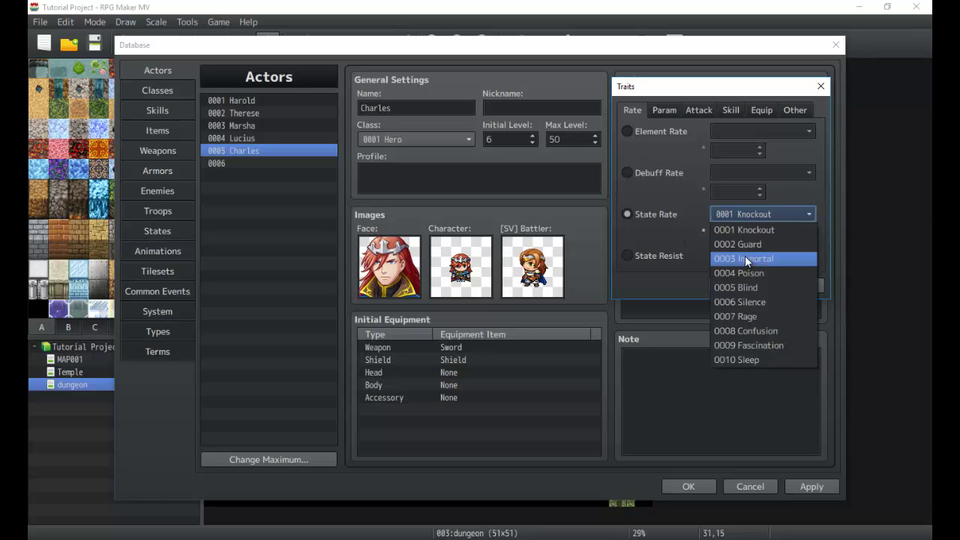
click(755, 301)
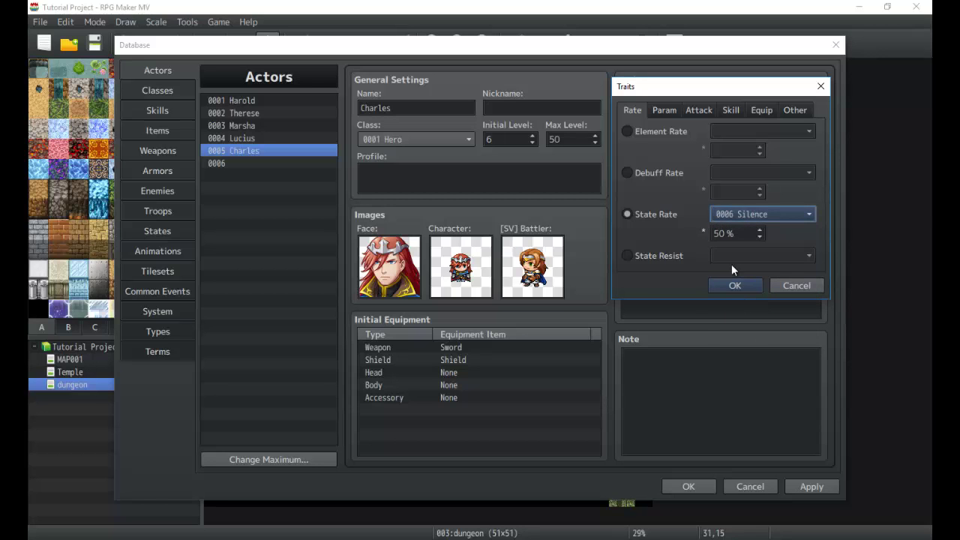
click(725, 286)
- Add a Parameter trait of Max HP at 120%, then dismiss an extra new trait
double_click(718, 243)
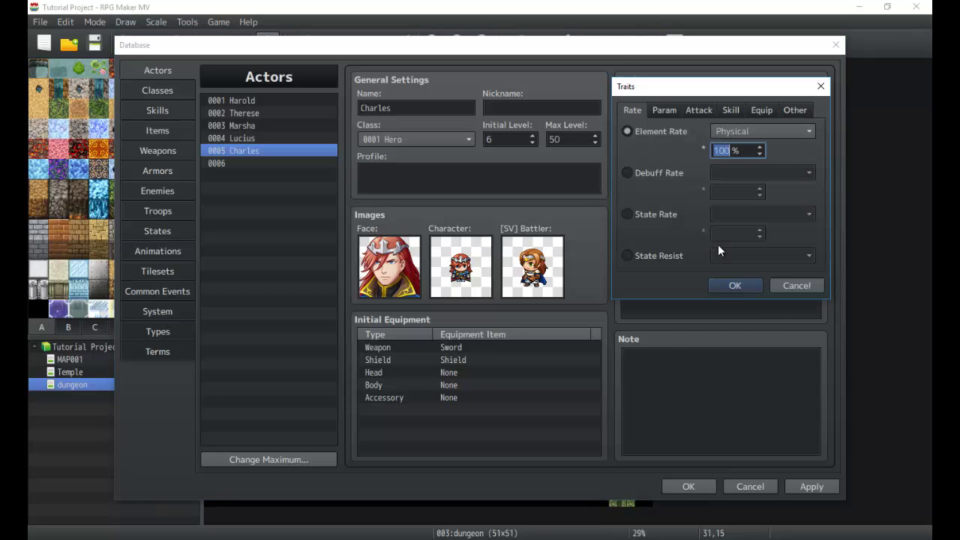
click(668, 257)
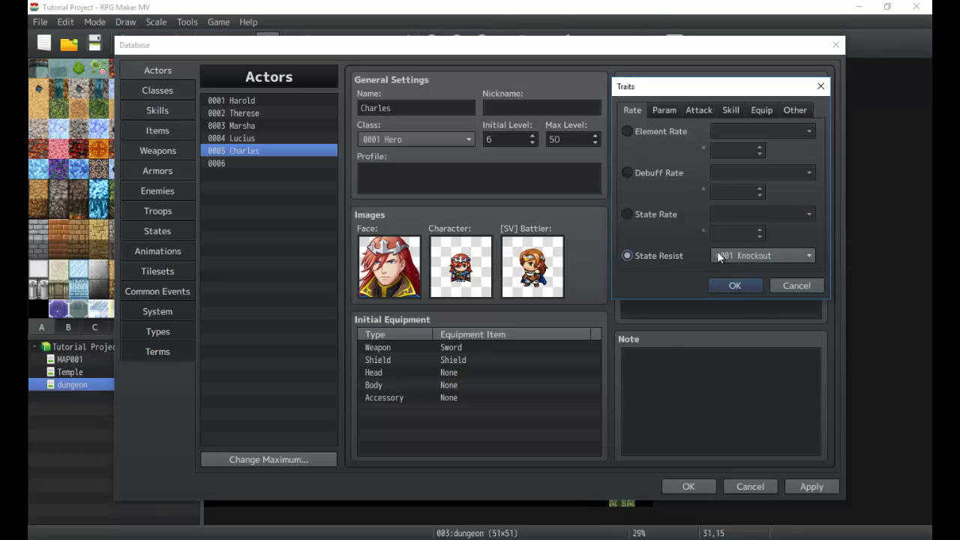
click(665, 111)
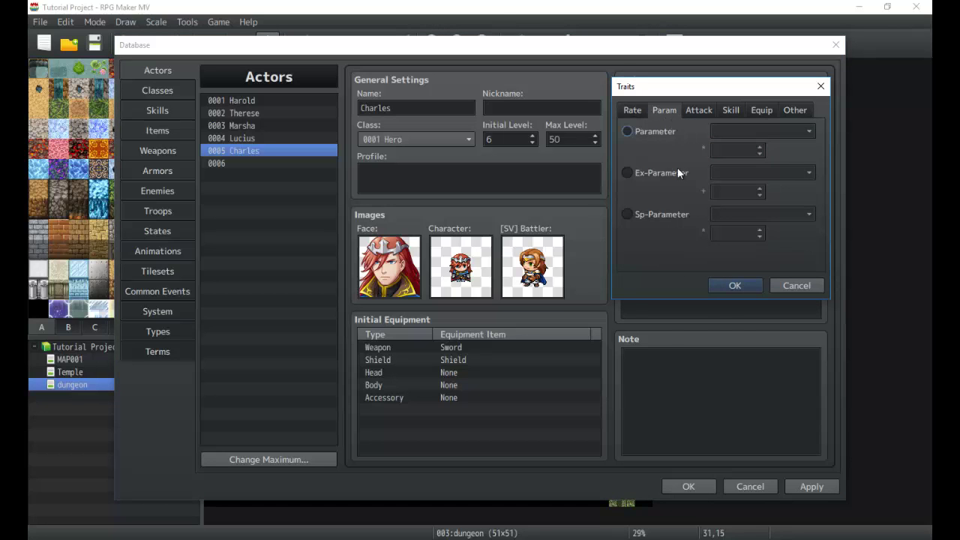
click(657, 131)
click(732, 130)
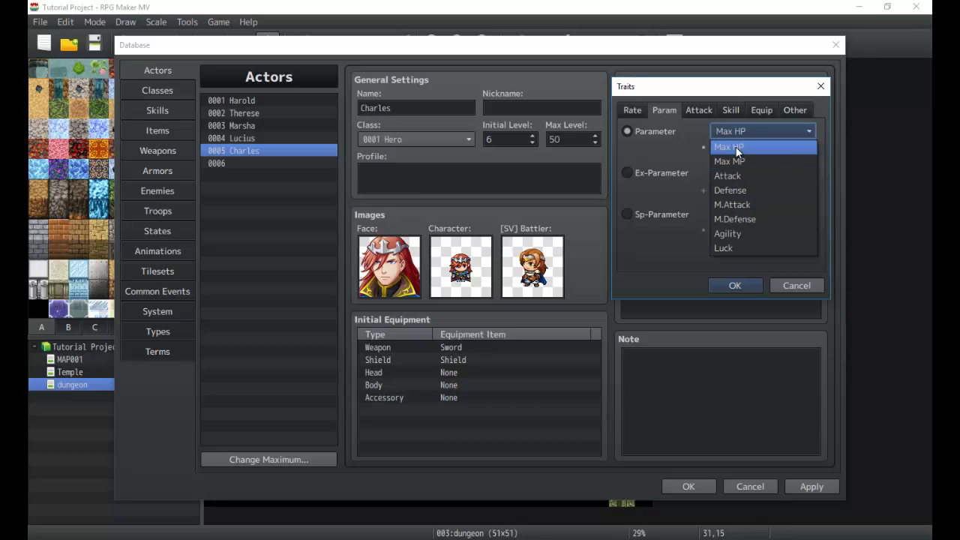
click(738, 148)
key(Tab)
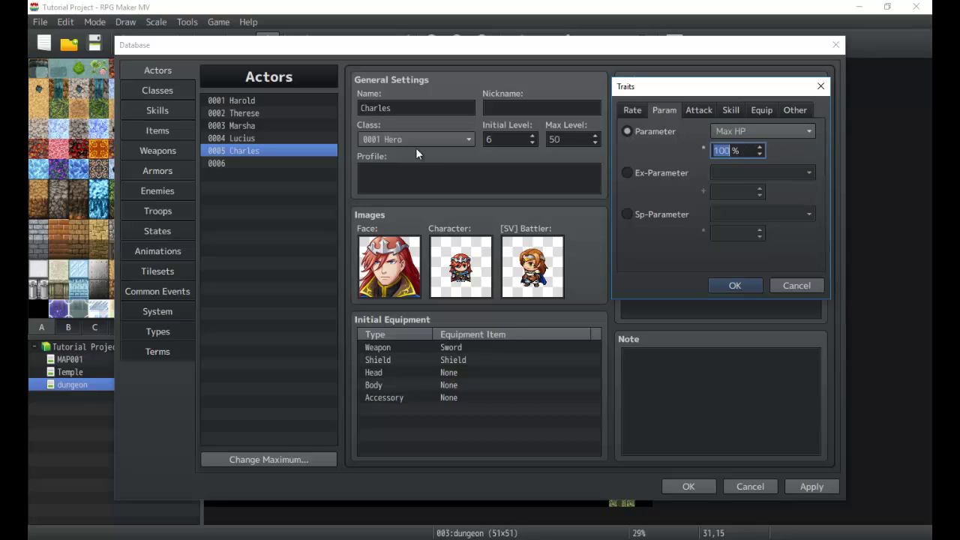
text(120)
key(Return)
double_click(772, 171)
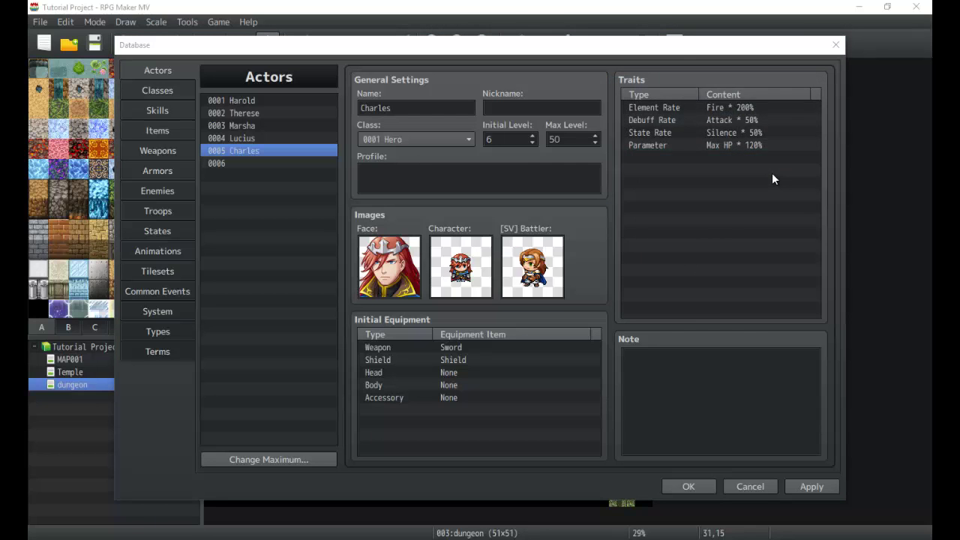
key(Escape)
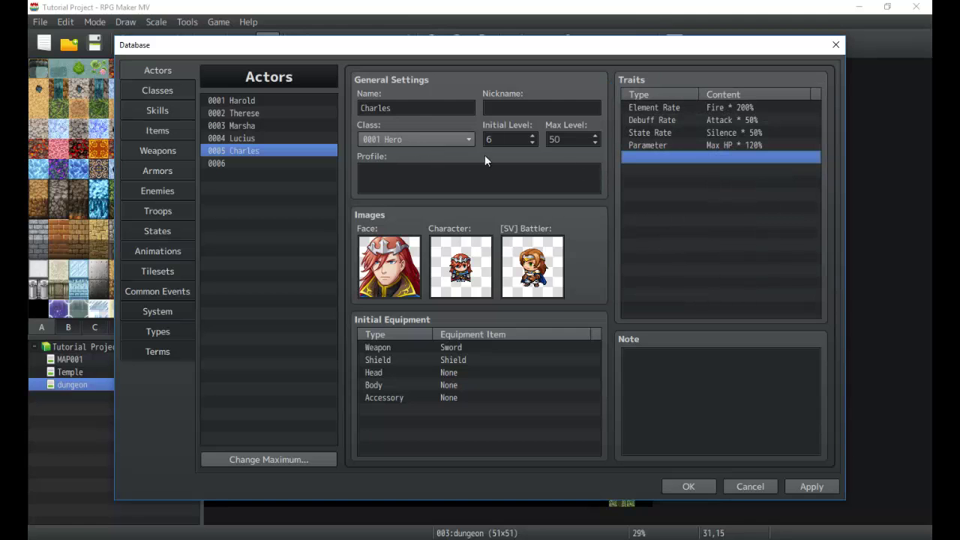
- Add a Parameter trait of Max MP at 90%
double_click(728, 158)
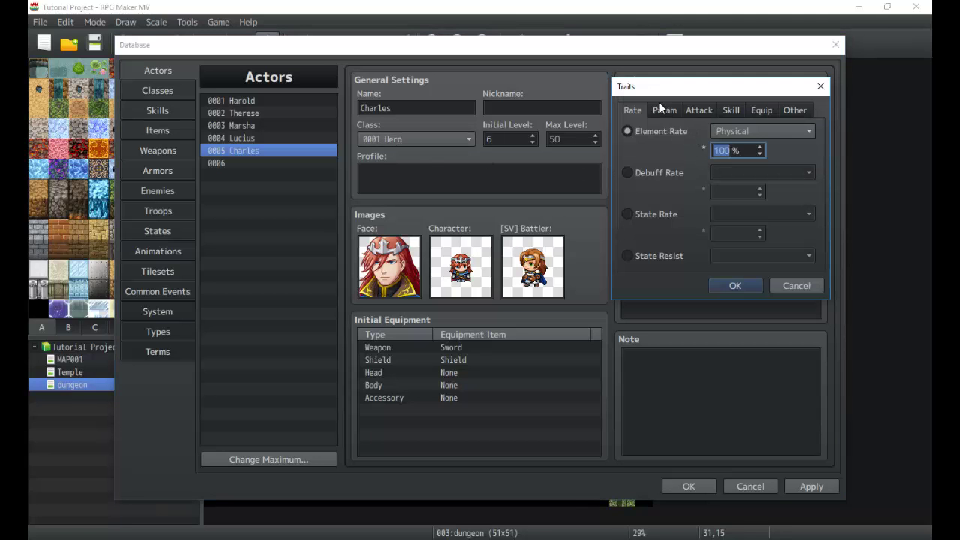
click(663, 110)
click(651, 132)
click(720, 133)
click(733, 158)
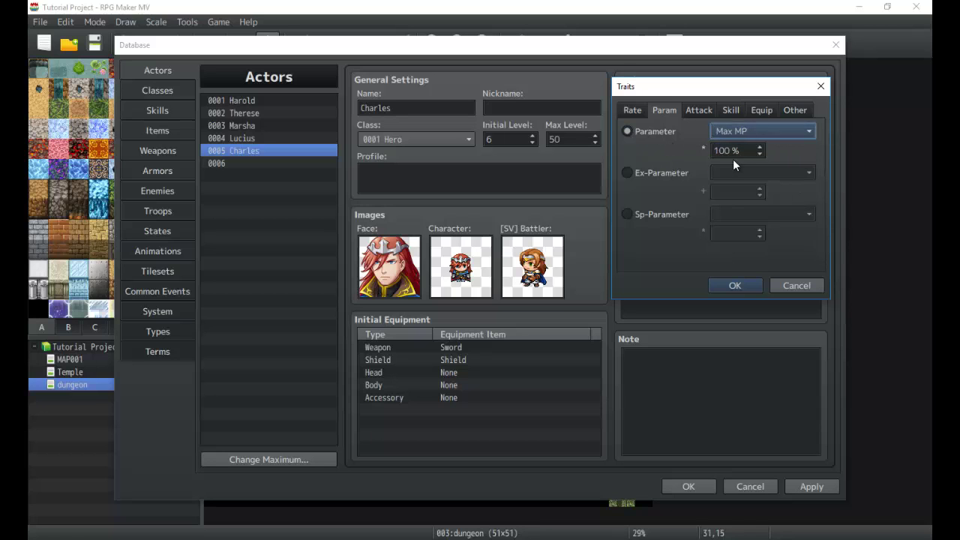
double_click(730, 152)
text(90)
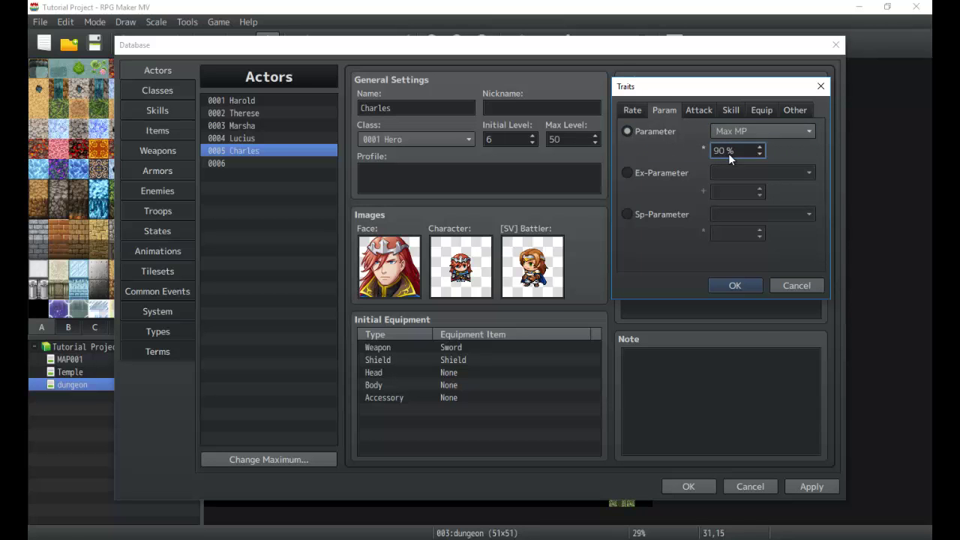
key(Return)
- On a new trait, try Ex-Parameter TP Regeneration and Sp-Parameter Physical Damage
double_click(746, 173)
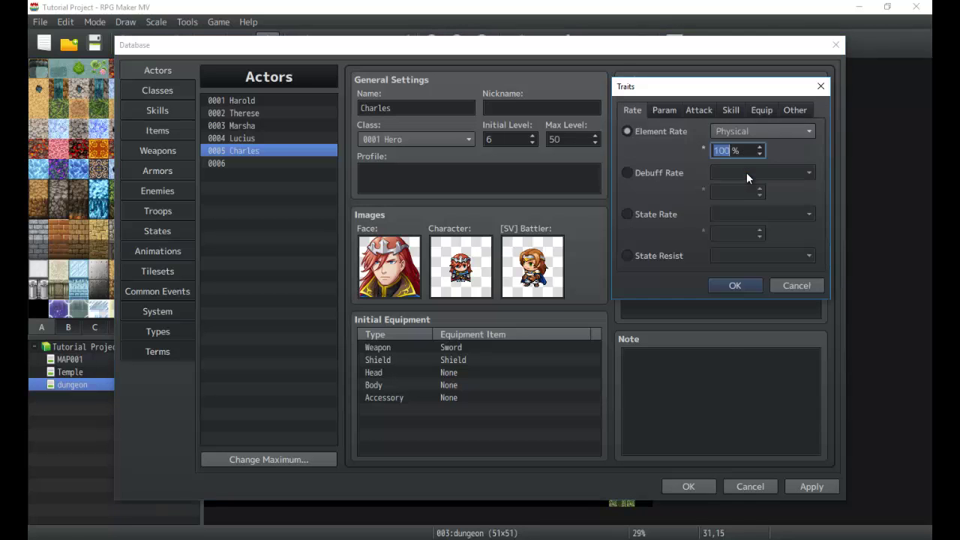
click(665, 111)
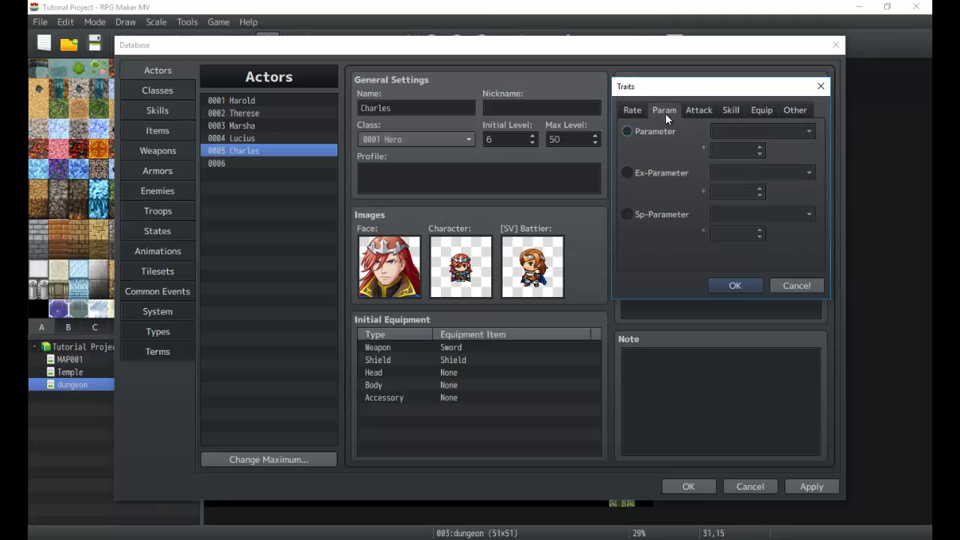
click(672, 133)
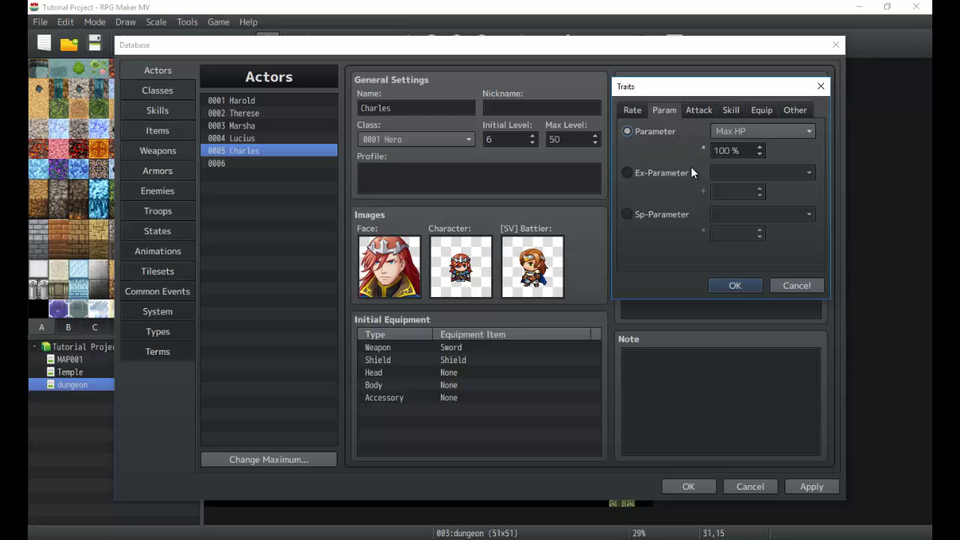
click(683, 171)
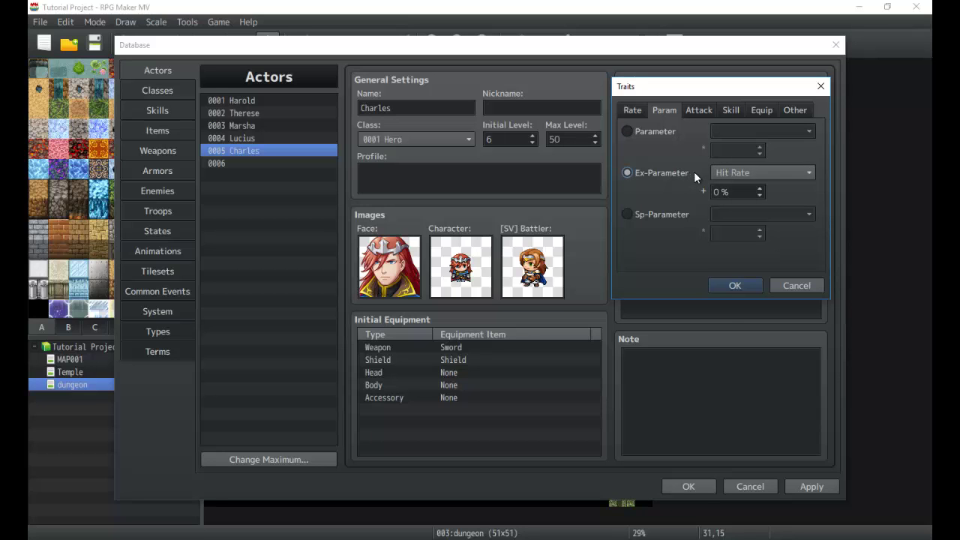
click(724, 174)
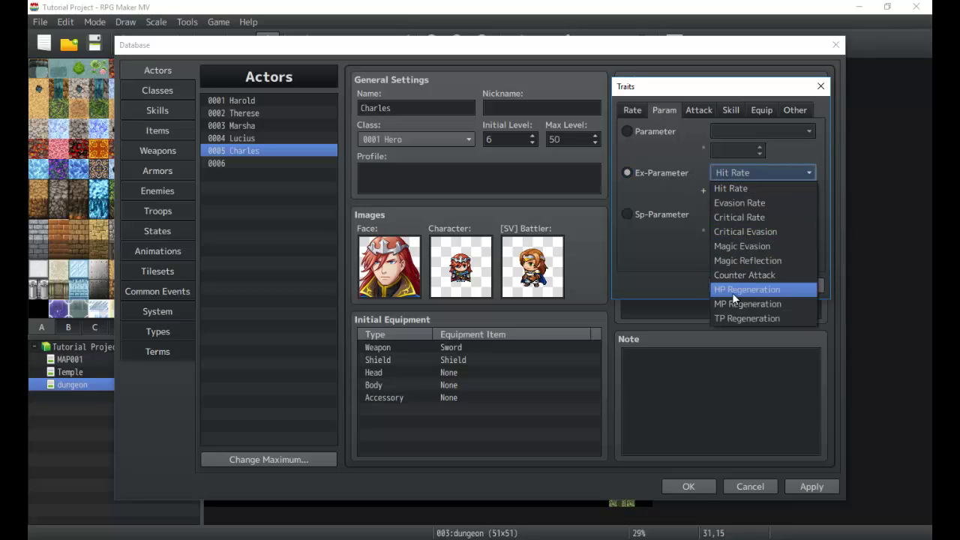
click(735, 319)
click(662, 219)
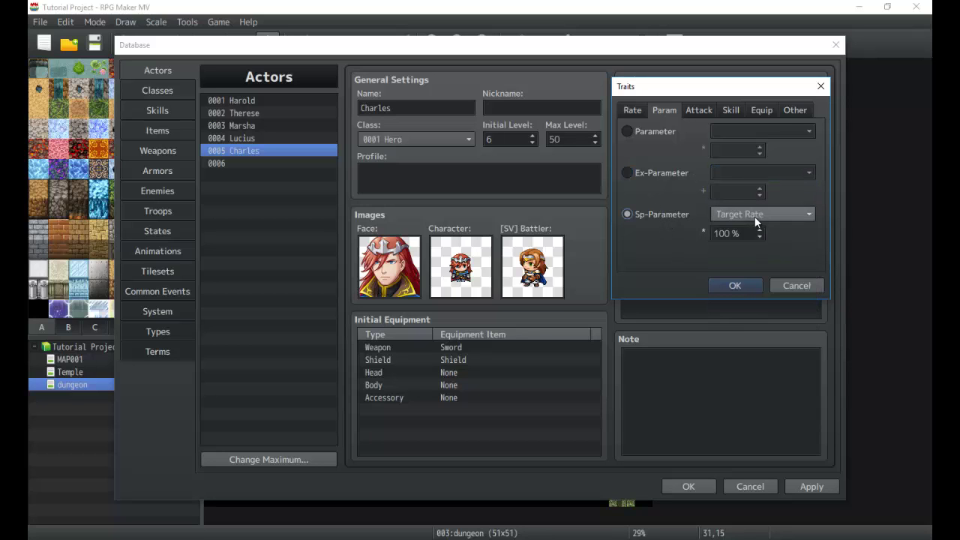
click(720, 215)
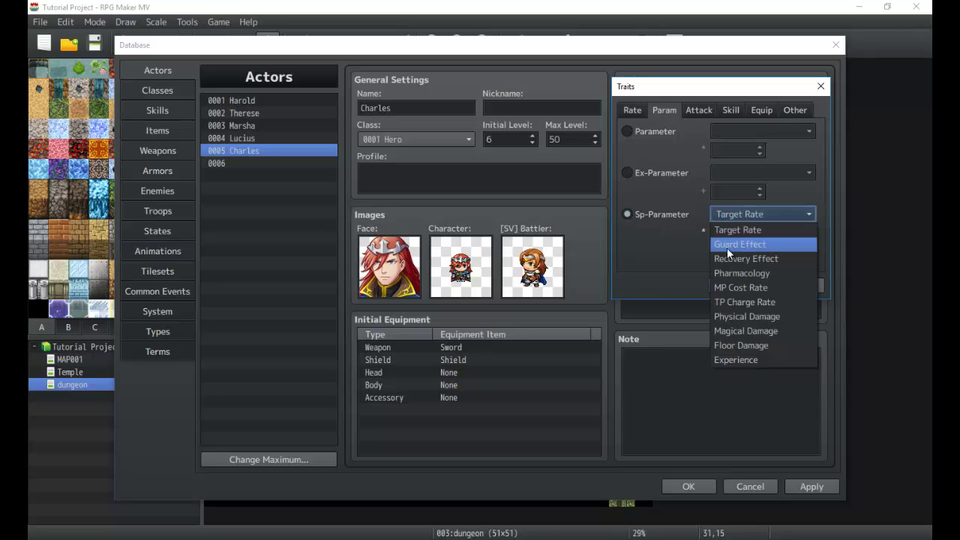
click(742, 316)
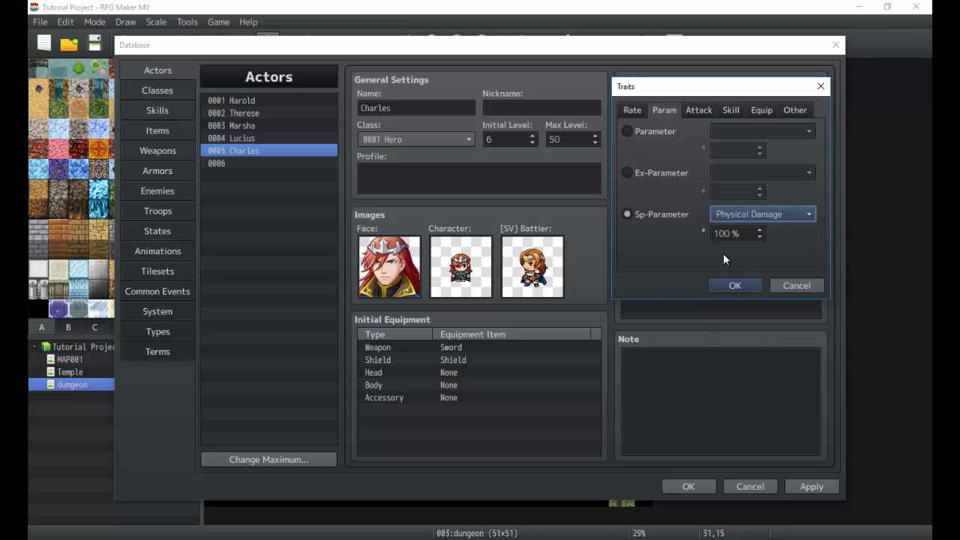
click(656, 174)
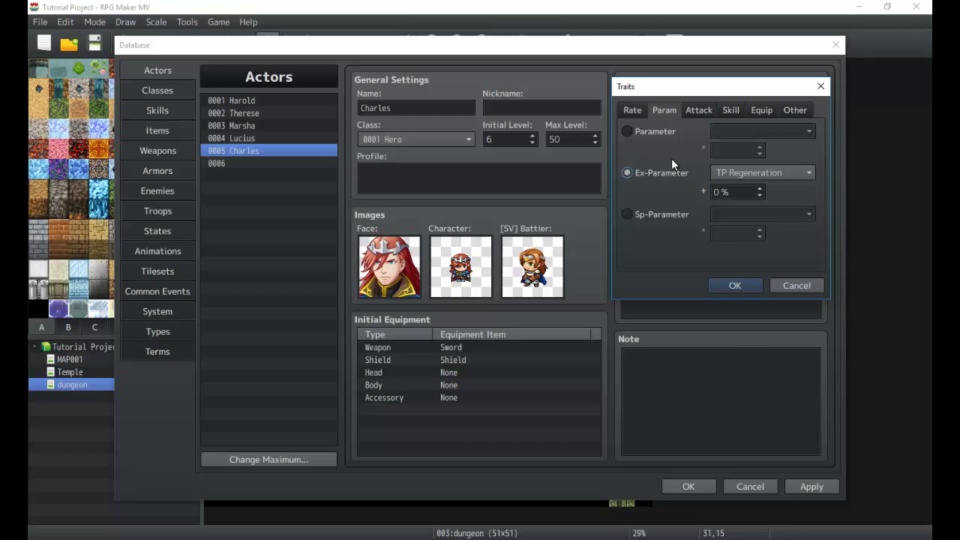
- Try Attack Element options Thunder, Physical, Water and Fire
click(703, 110)
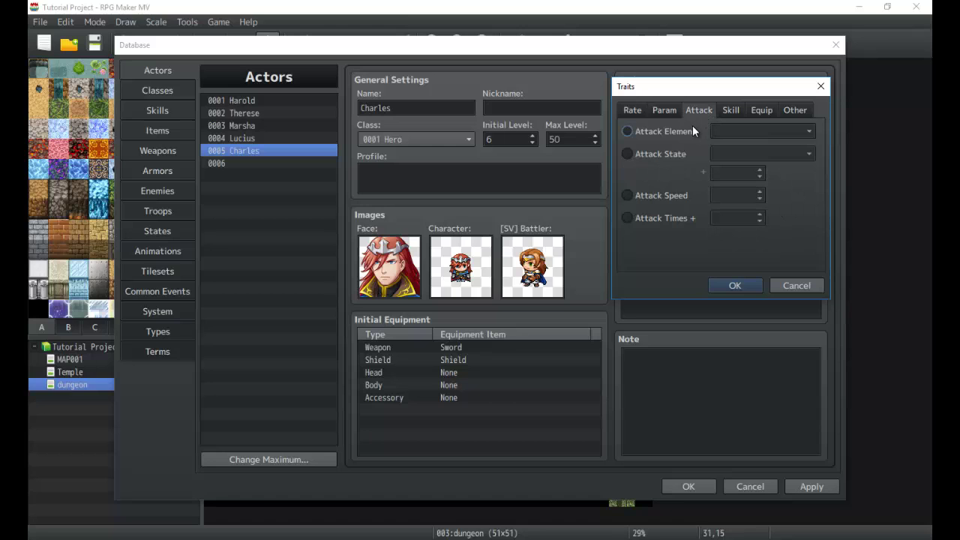
click(690, 134)
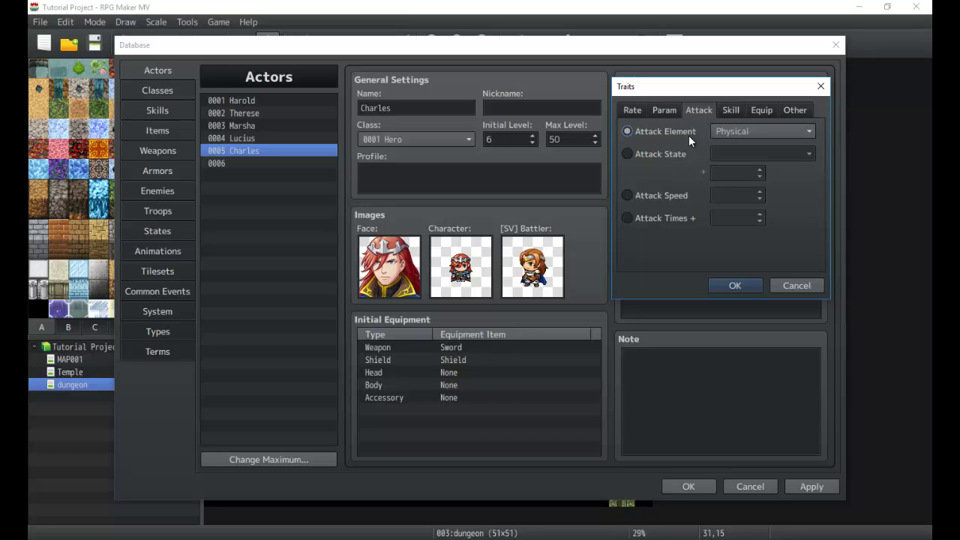
click(754, 132)
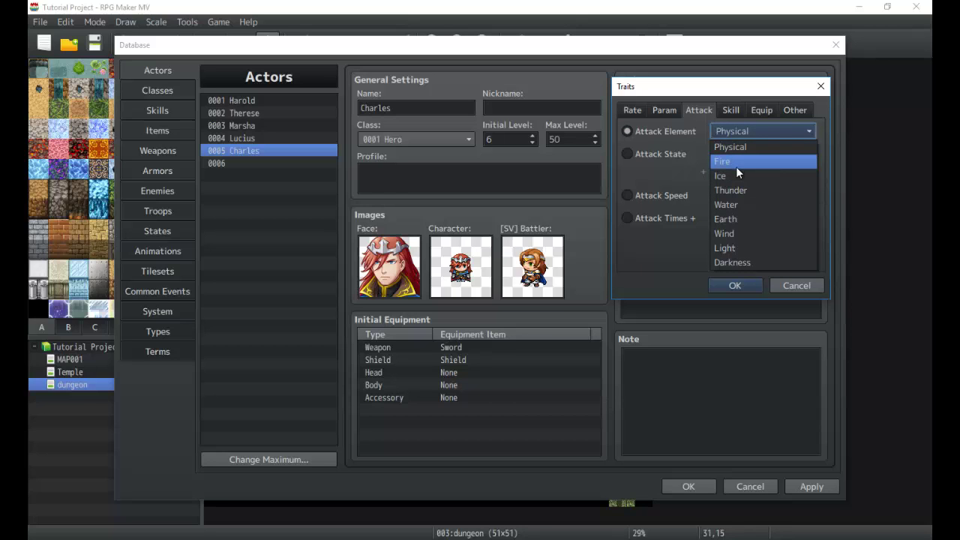
click(740, 189)
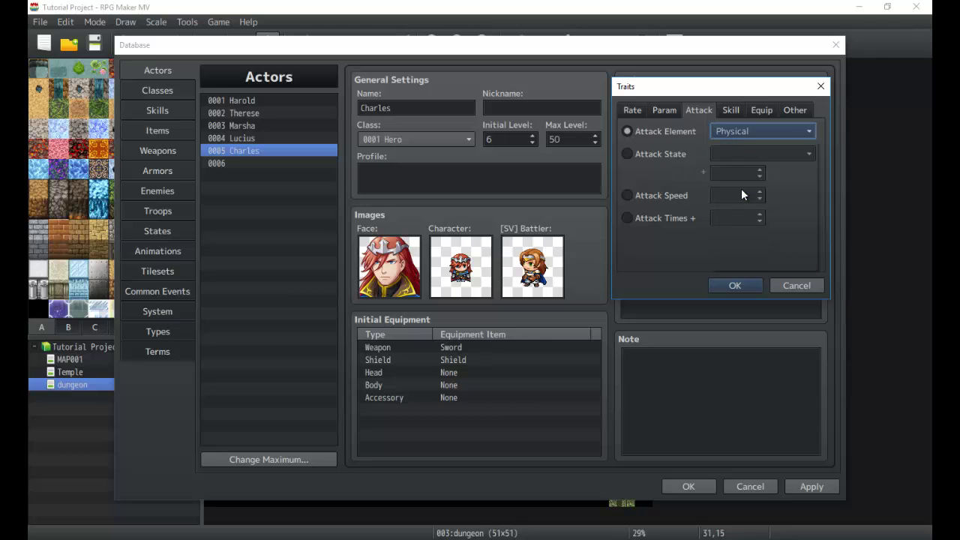
click(724, 134)
click(720, 150)
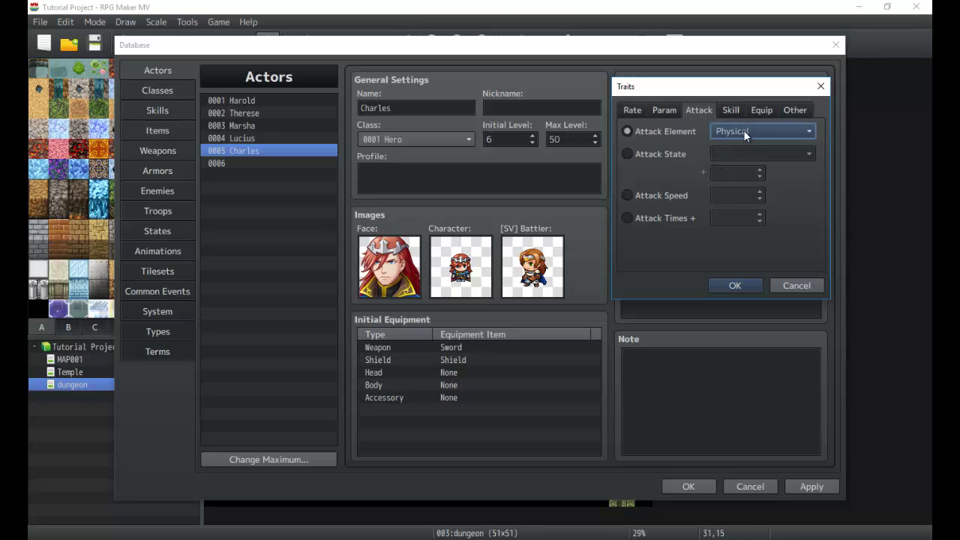
click(744, 132)
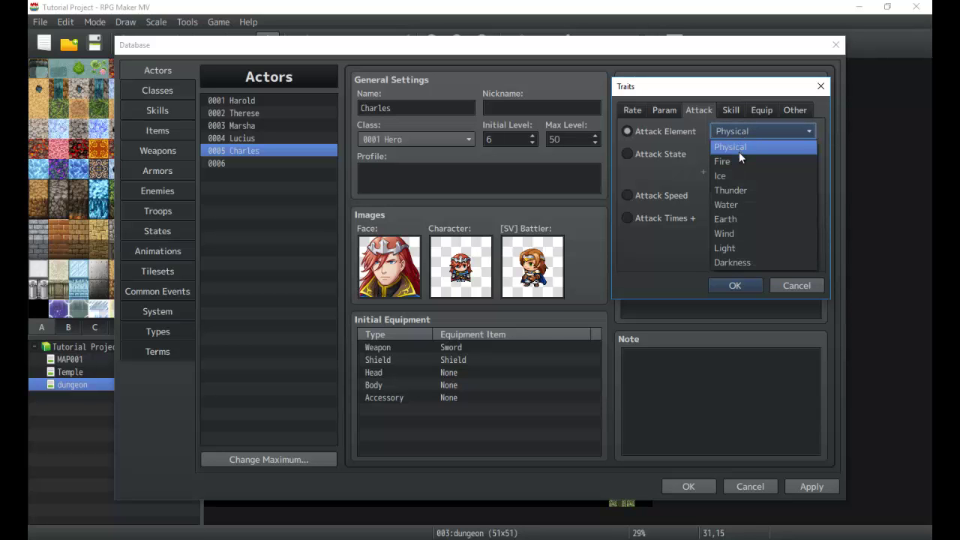
click(755, 204)
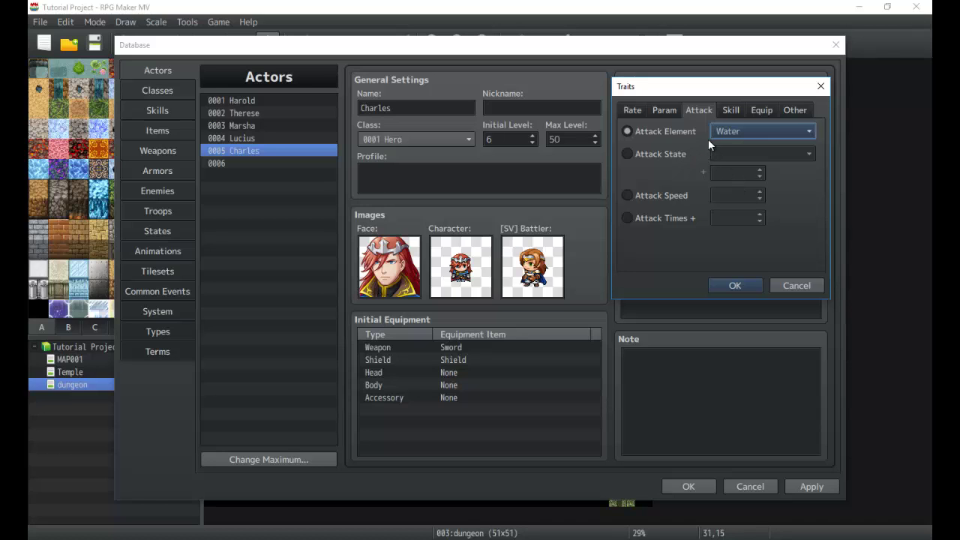
click(716, 129)
click(716, 156)
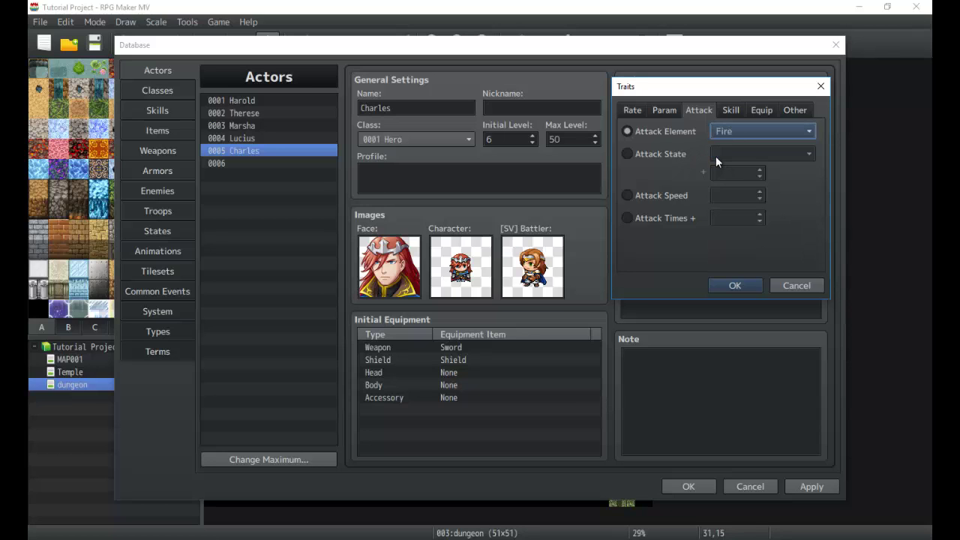
- Set the trait to Attack Times + with value 2 and add it
click(672, 158)
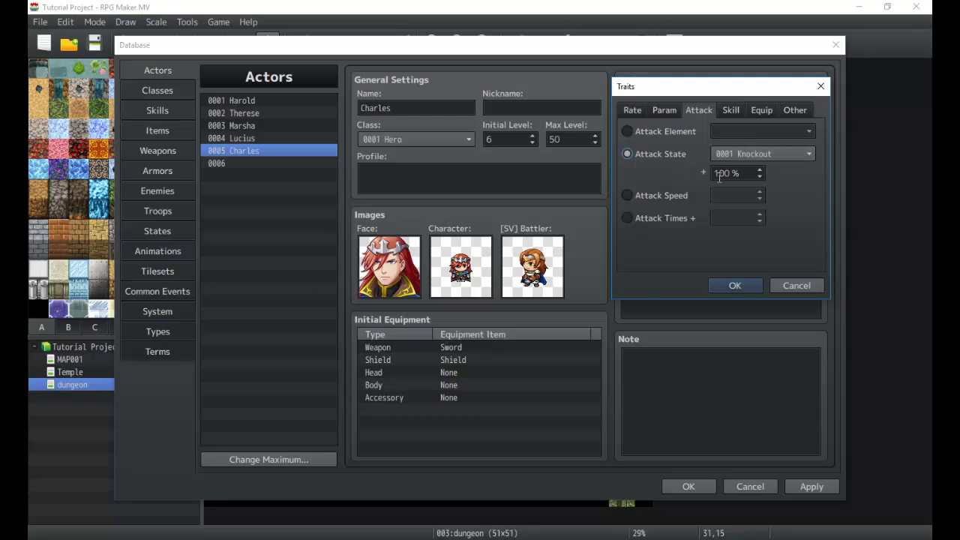
click(660, 196)
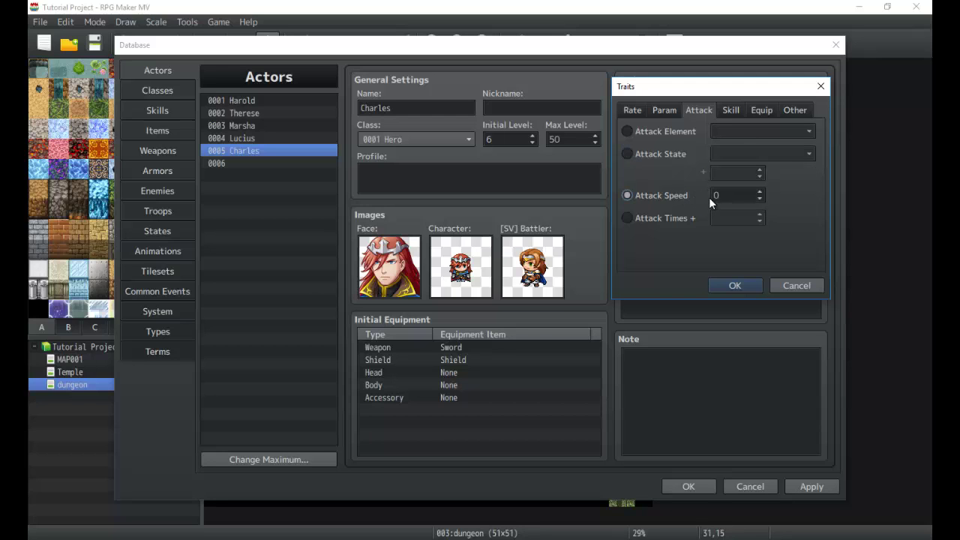
double_click(721, 195)
click(674, 217)
double_click(732, 218)
text(1)
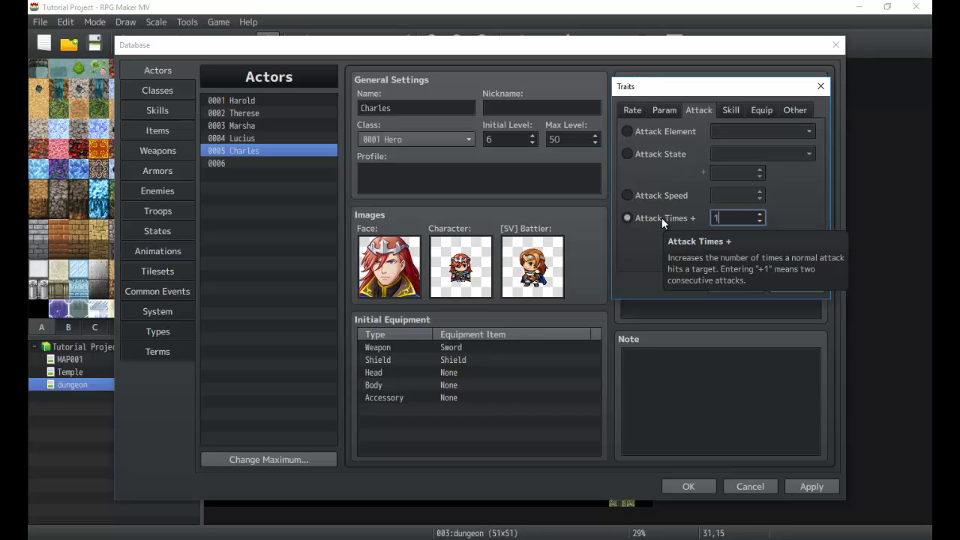
click(759, 214)
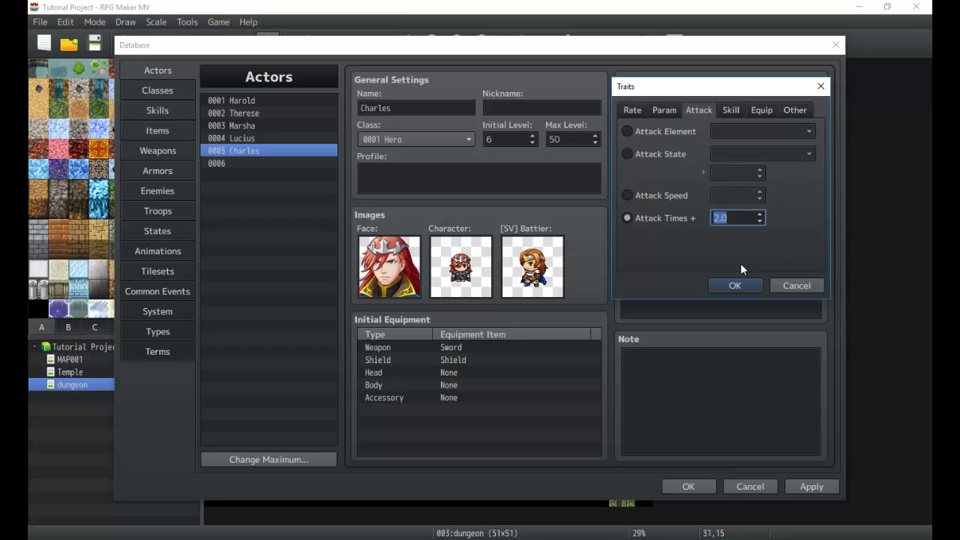
click(735, 285)
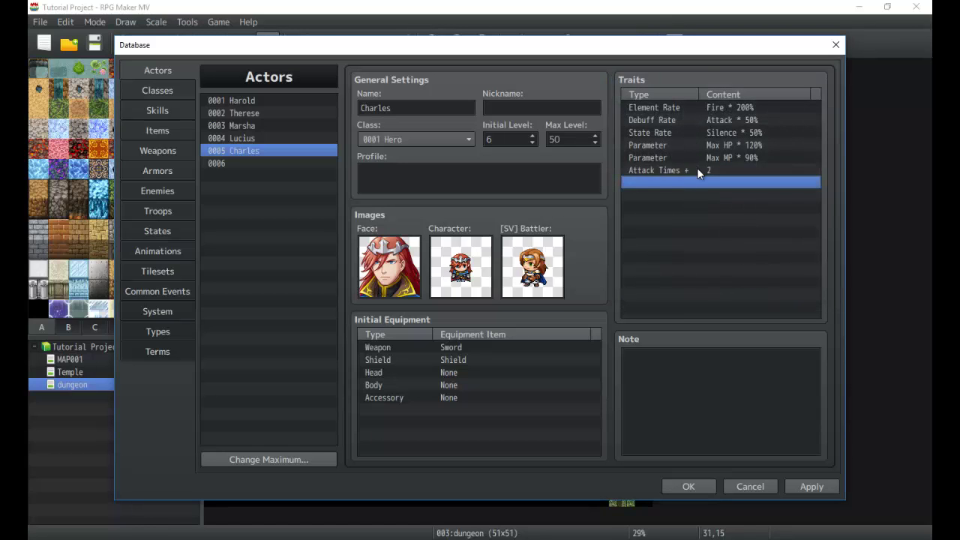
- Add a Parameter trait of Attack at 33%
double_click(698, 183)
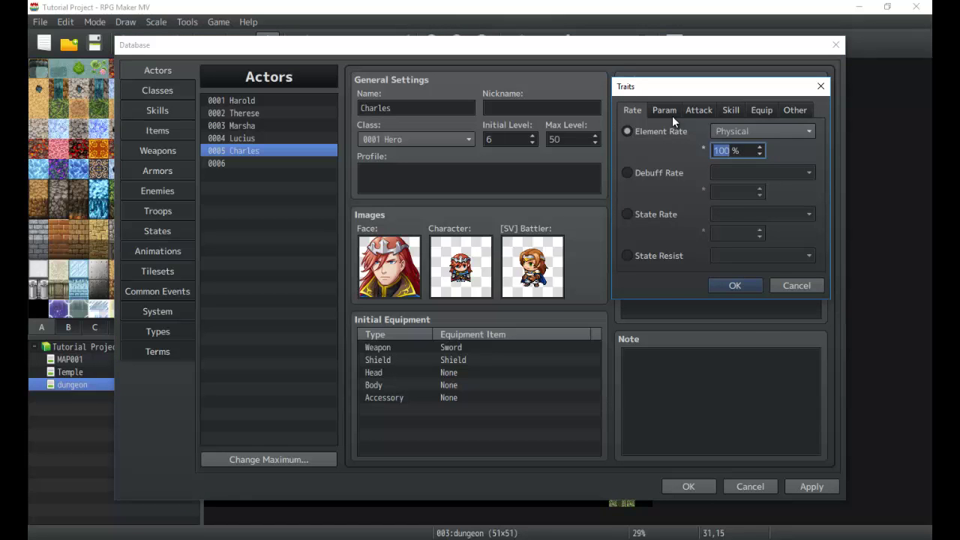
click(673, 116)
click(670, 131)
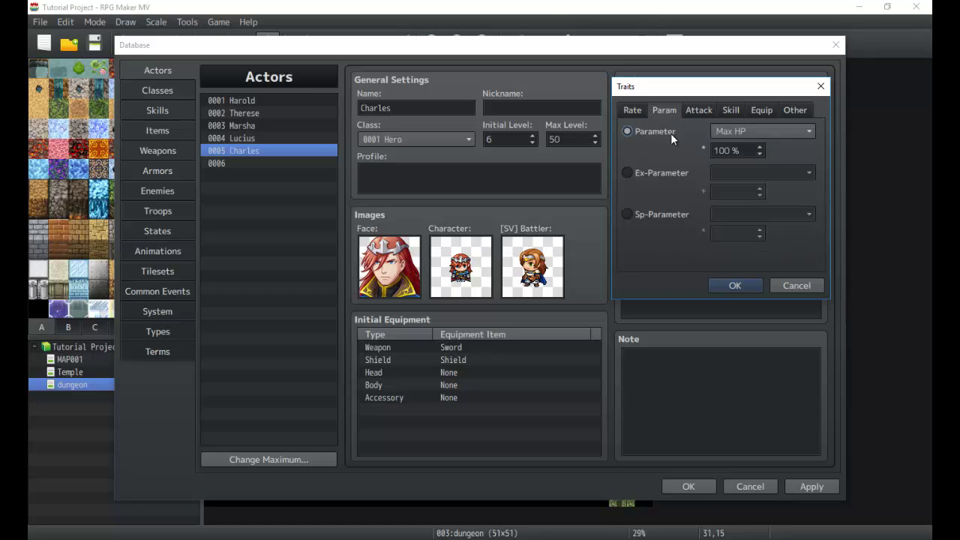
click(720, 134)
click(734, 176)
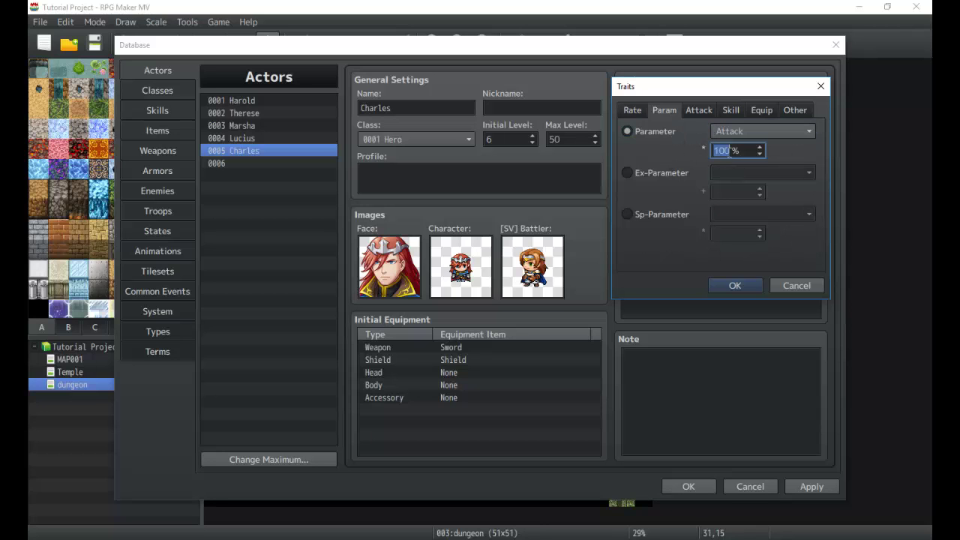
text(33)
click(746, 285)
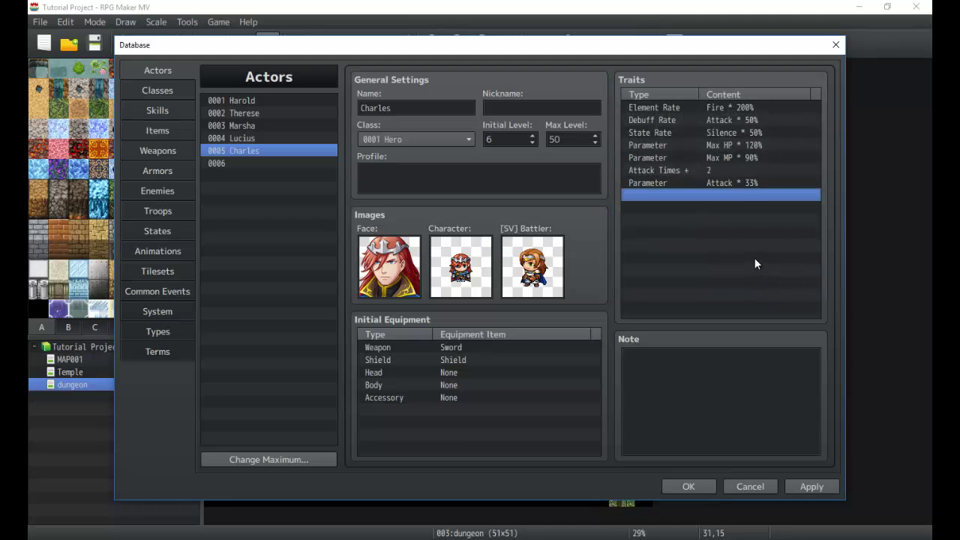
- Discard a trial Attack State trait, review the traits list, and start a new trait
double_click(735, 195)
click(699, 111)
click(667, 138)
click(667, 149)
key(Escape)
click(733, 182)
click(727, 171)
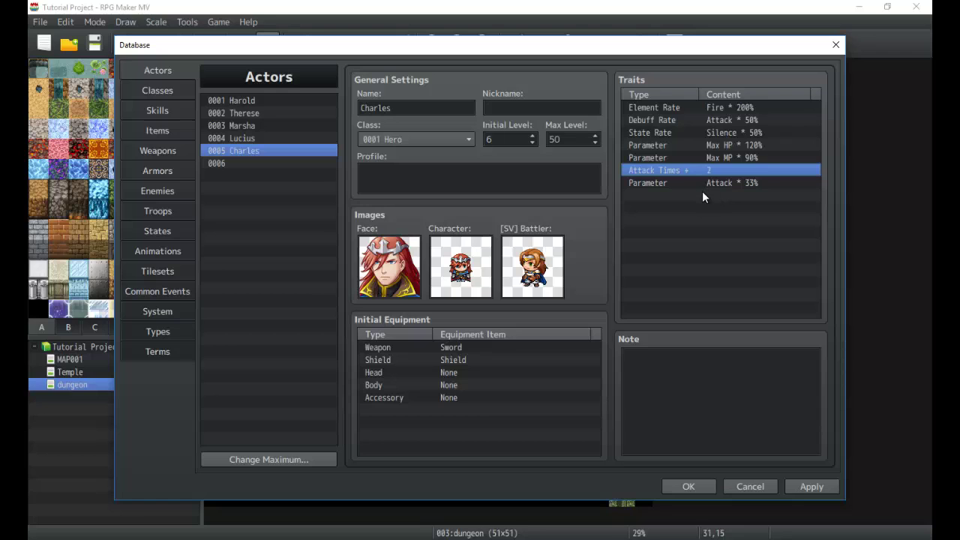
click(710, 187)
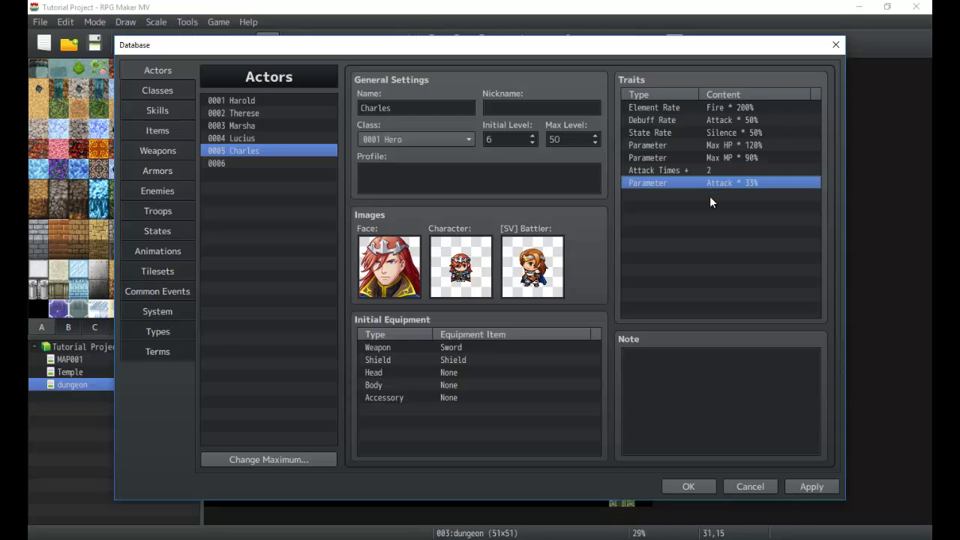
click(710, 196)
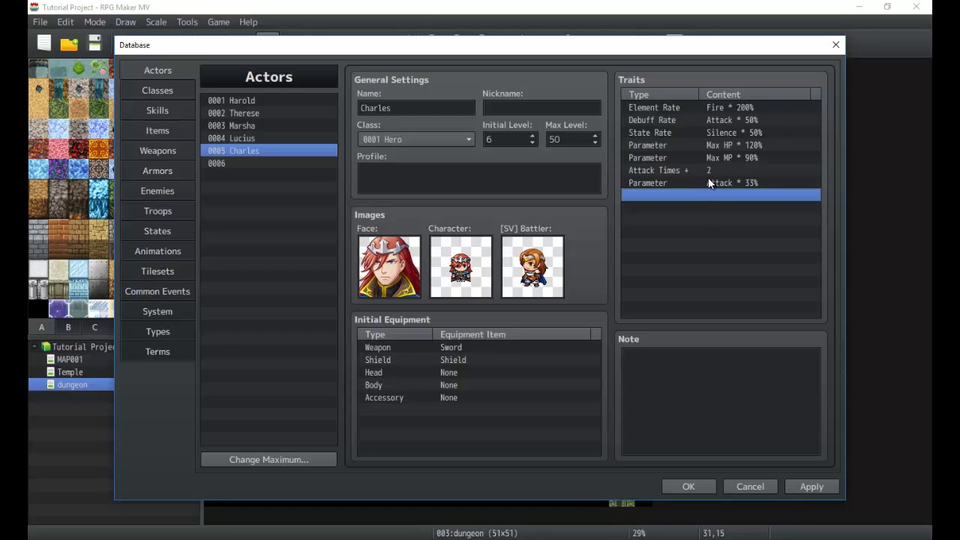
double_click(716, 196)
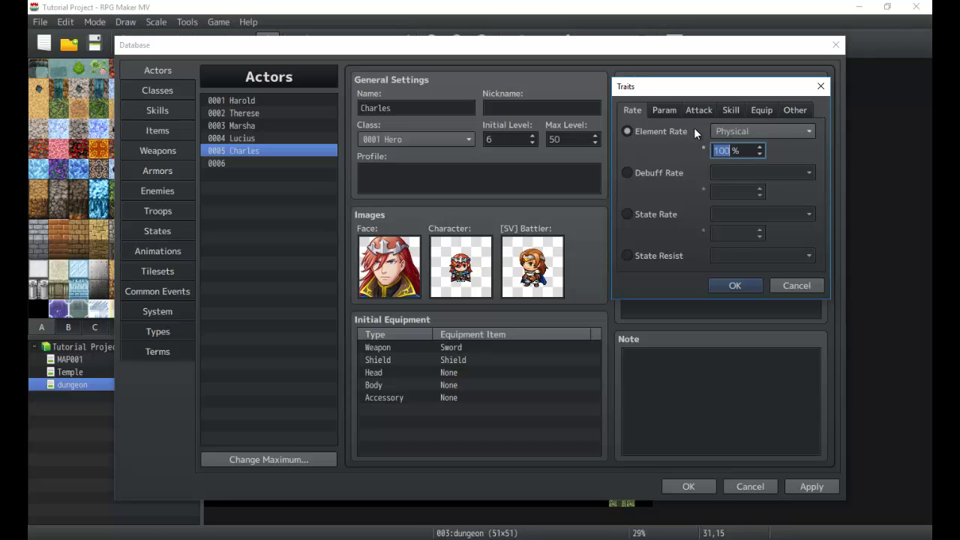
- Browse Skill, Equip and Other trait options (Action Times +, Special Flag, Party Ability), then cancel
click(730, 111)
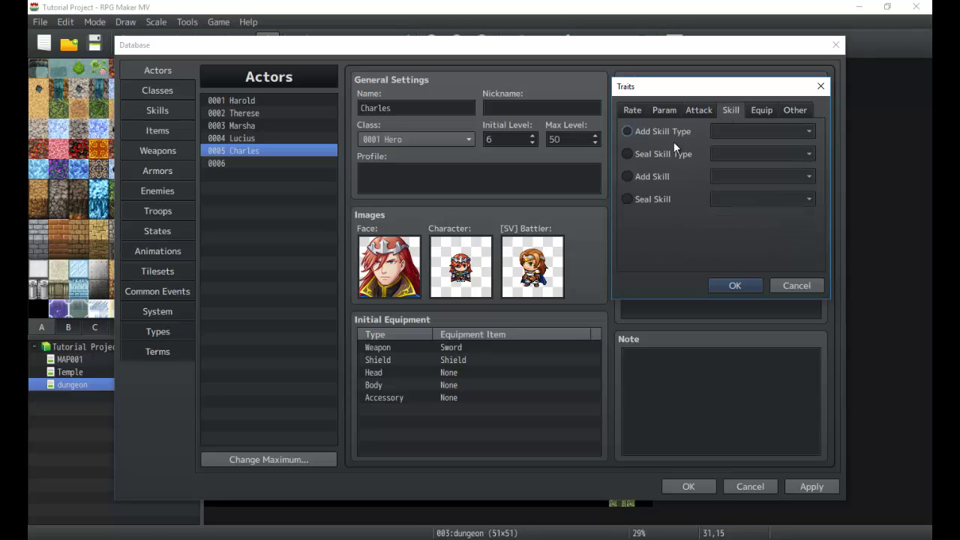
click(773, 112)
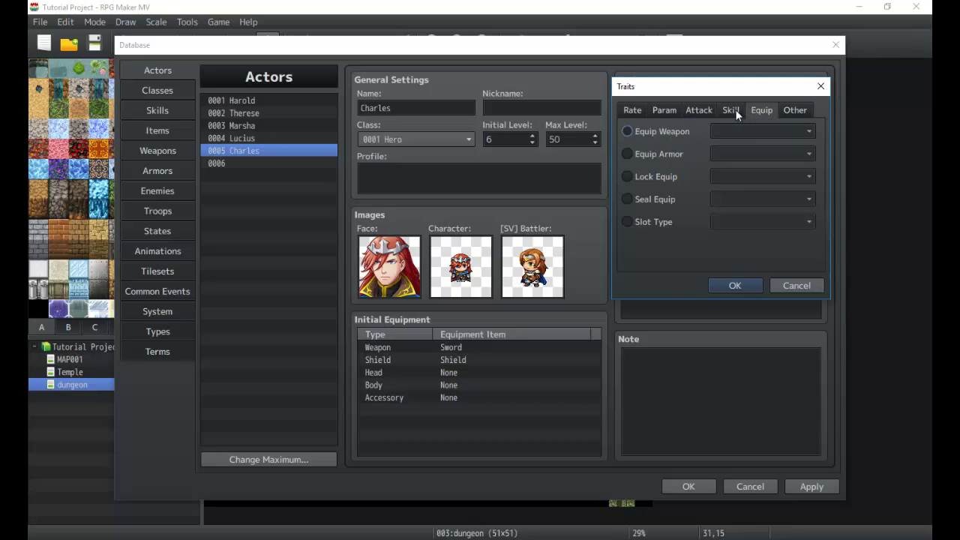
click(736, 112)
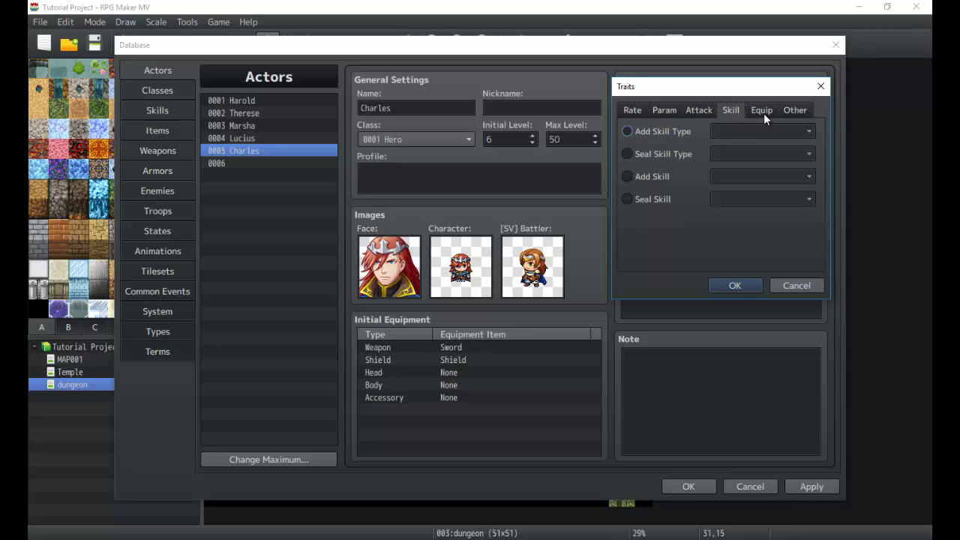
click(763, 113)
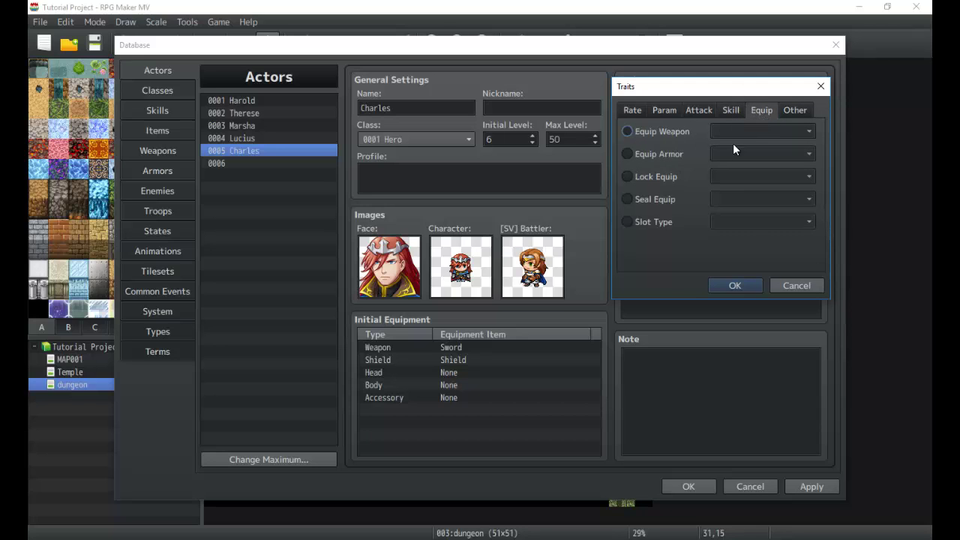
click(795, 112)
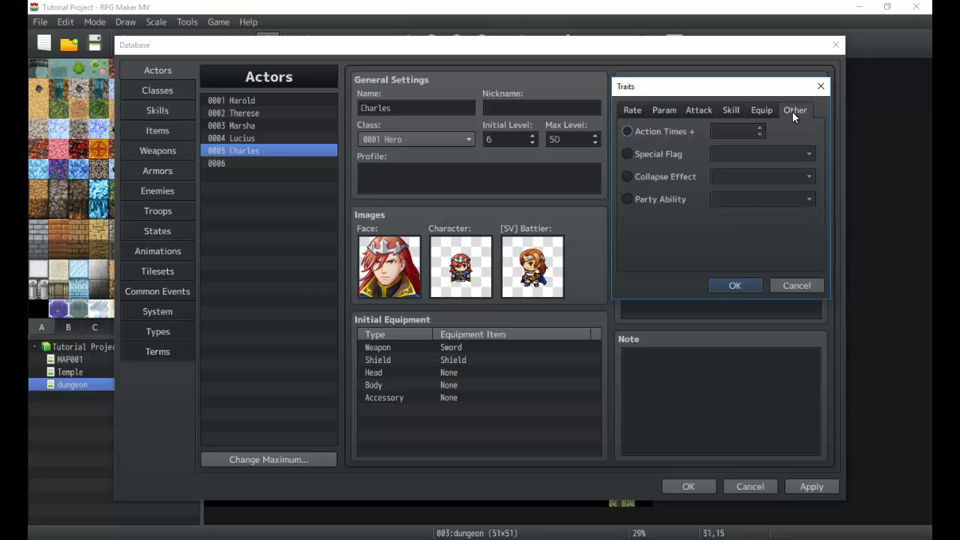
click(674, 133)
key(Tab)
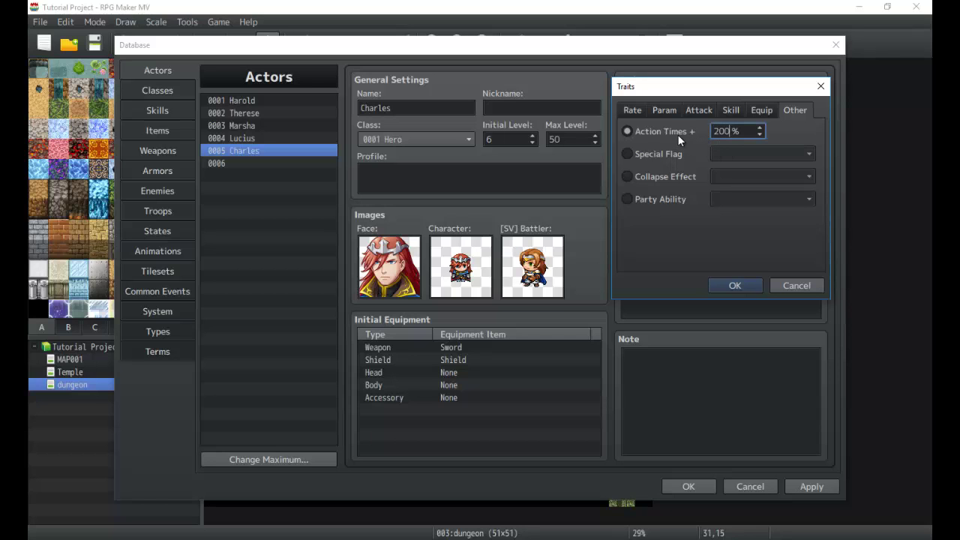
mouse_move(678, 134)
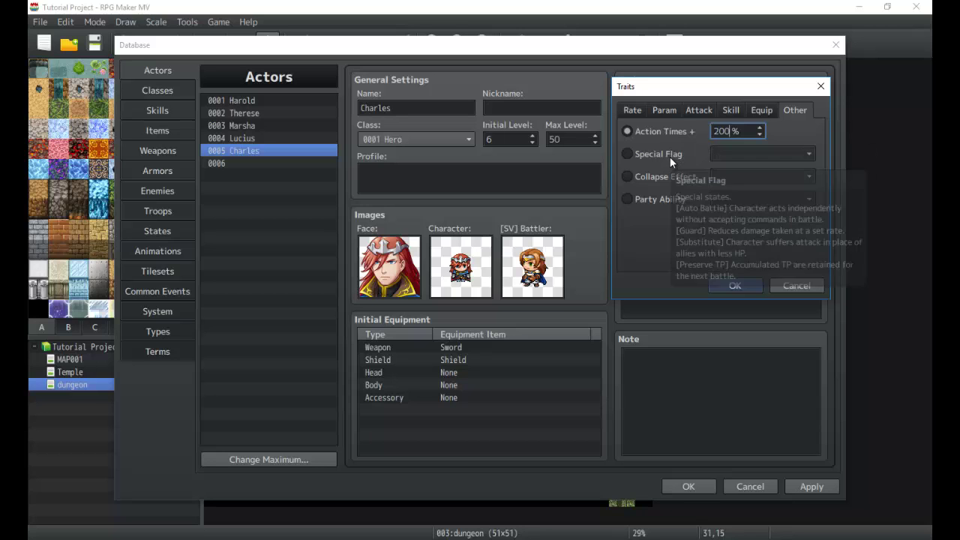
click(671, 156)
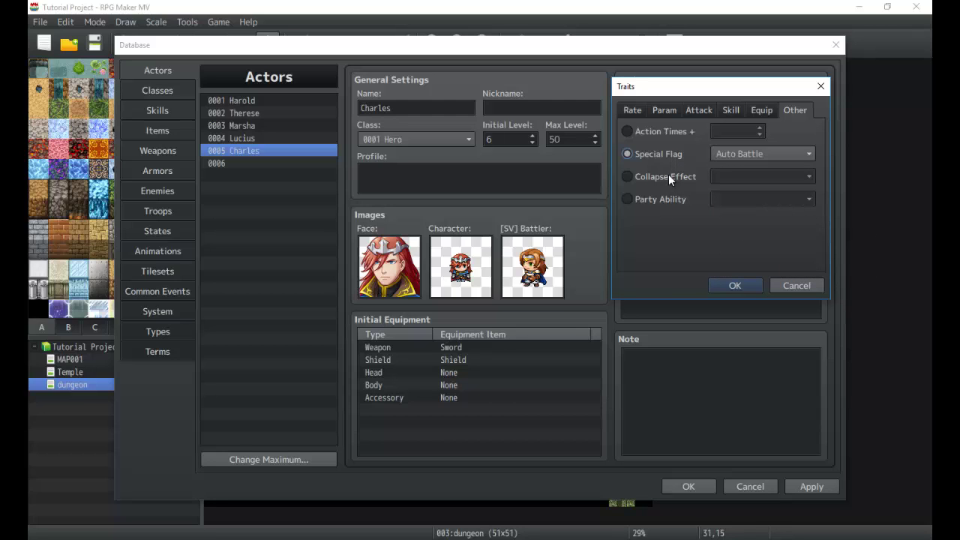
mouse_move(669, 177)
click(671, 197)
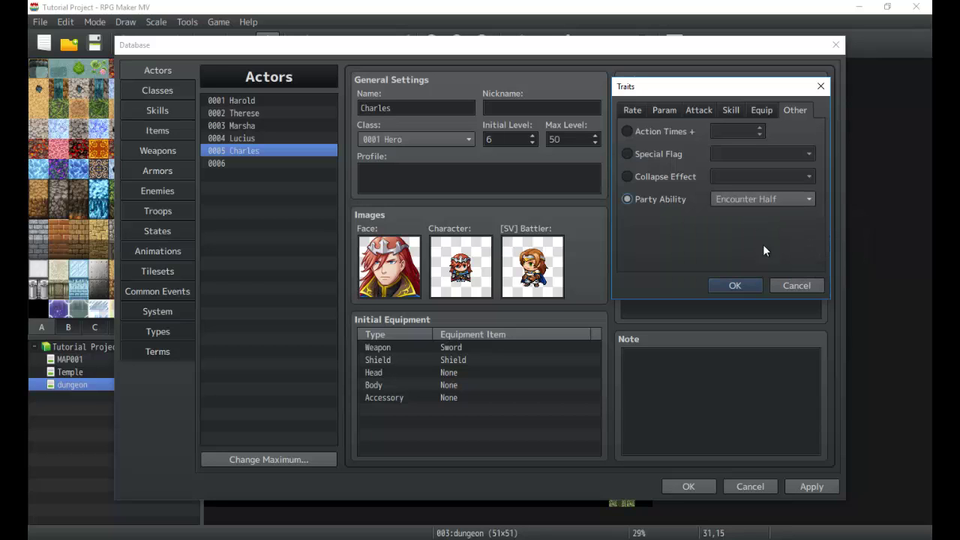
click(784, 284)
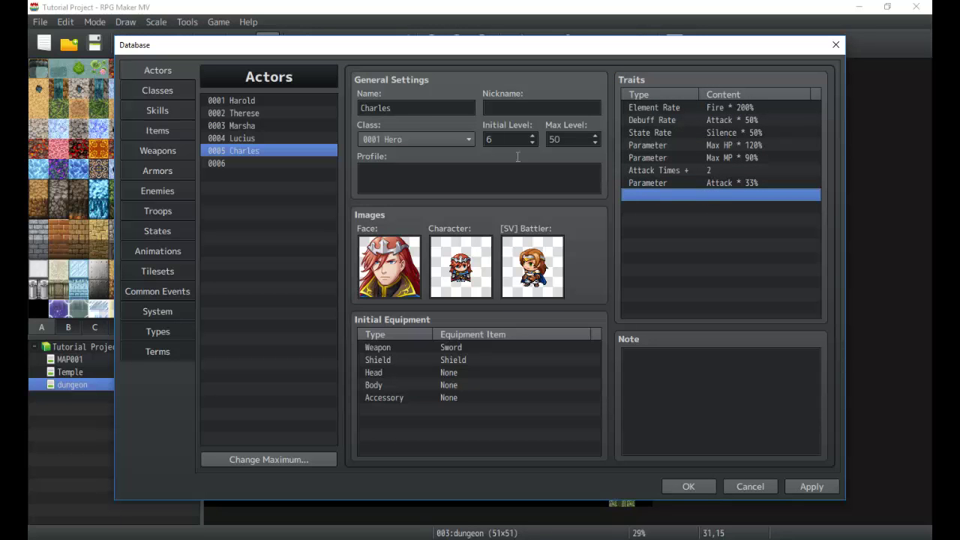
click(740, 159)
click(743, 133)
click(741, 120)
click(736, 107)
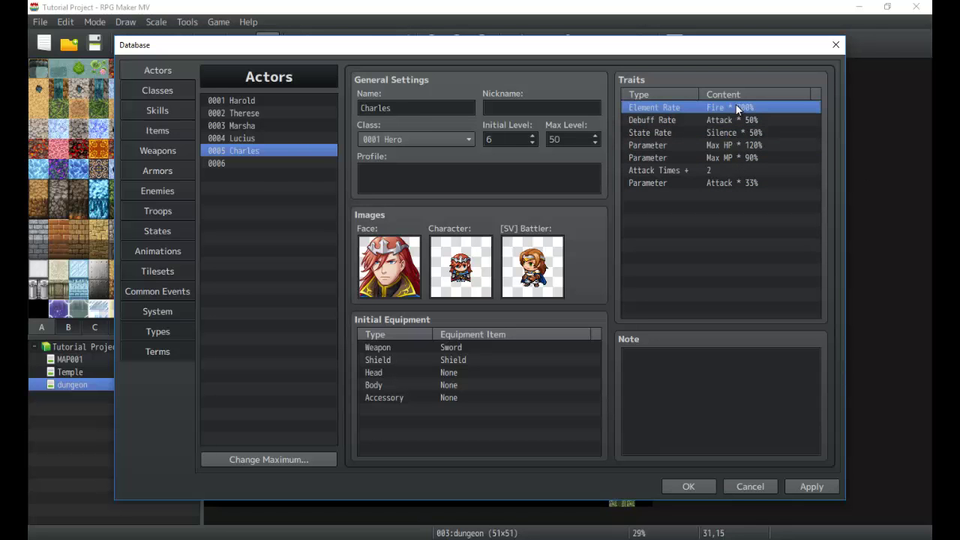
click(261, 136)
click(260, 125)
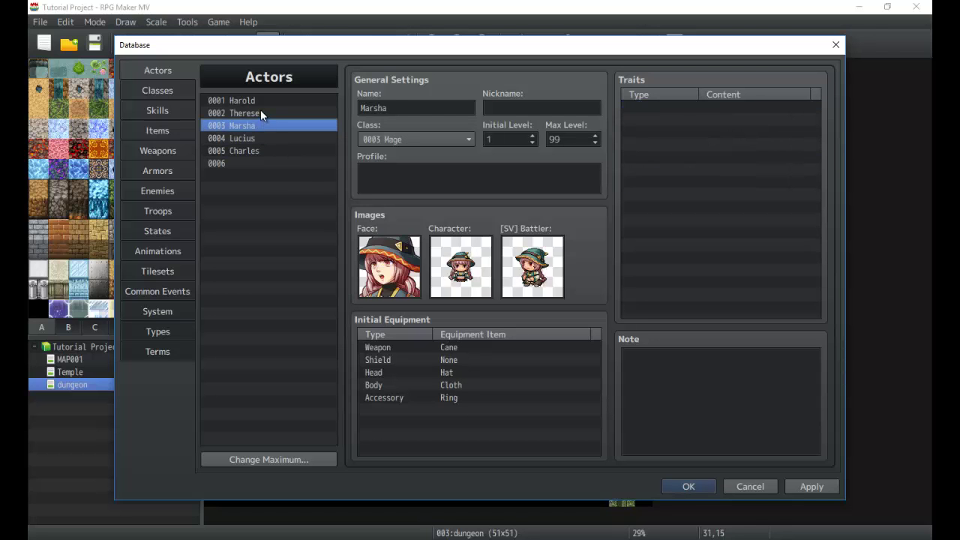
click(259, 112)
click(257, 101)
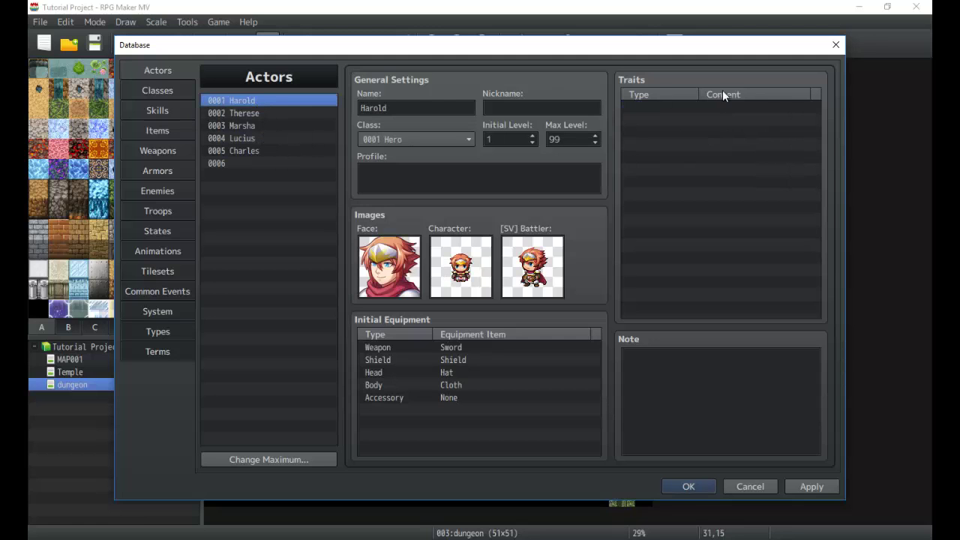
click(322, 149)
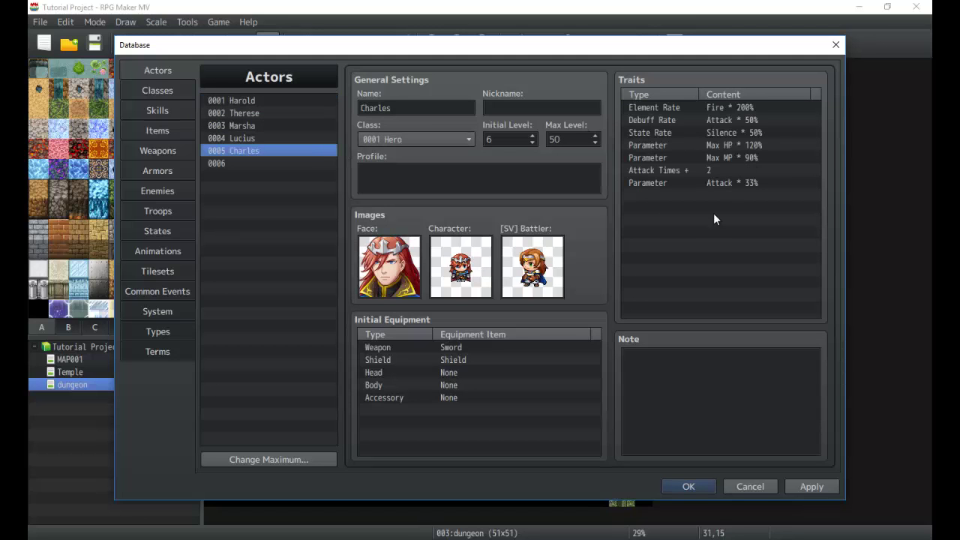
click(736, 239)
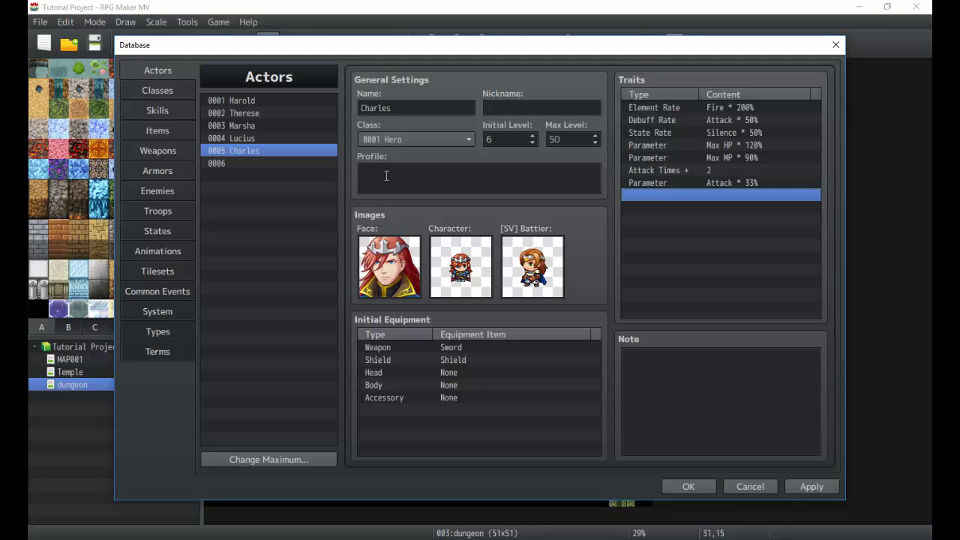
double_click(673, 195)
click(660, 136)
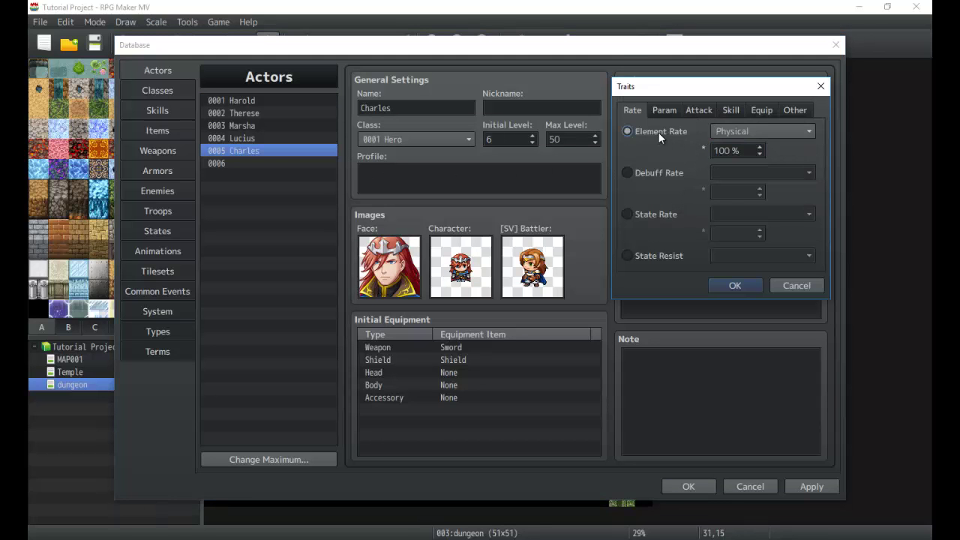
click(735, 134)
click(727, 174)
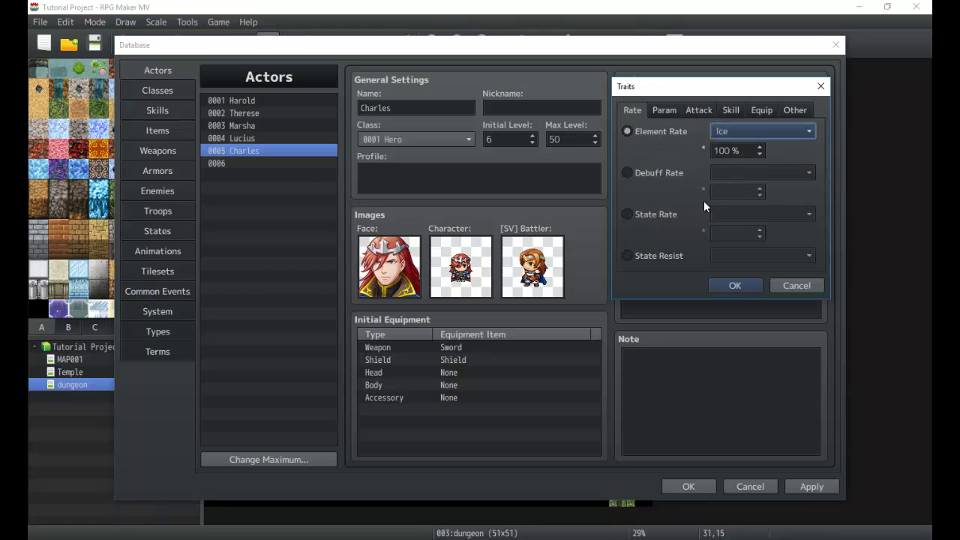
click(678, 173)
click(665, 213)
click(670, 253)
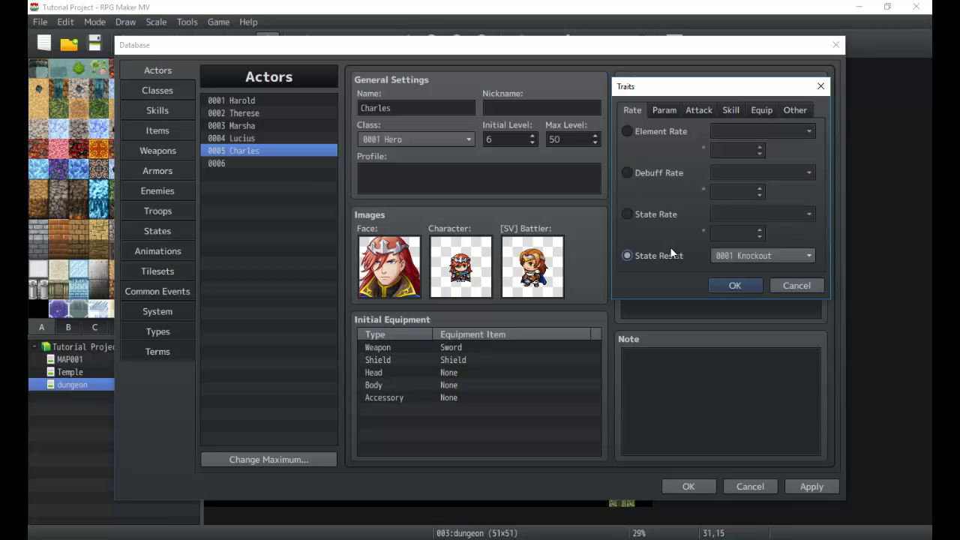
click(664, 110)
click(657, 135)
click(661, 173)
click(673, 215)
click(698, 110)
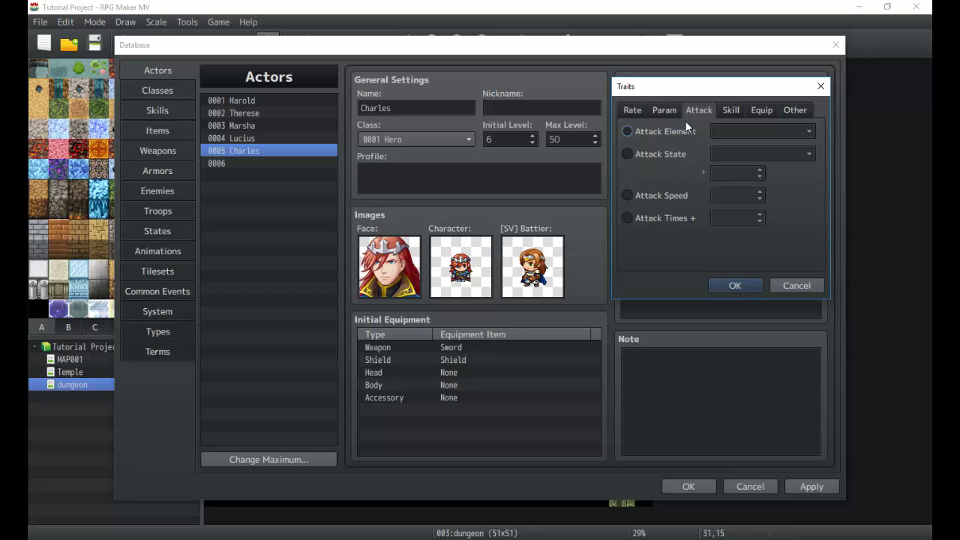
click(666, 135)
click(774, 285)
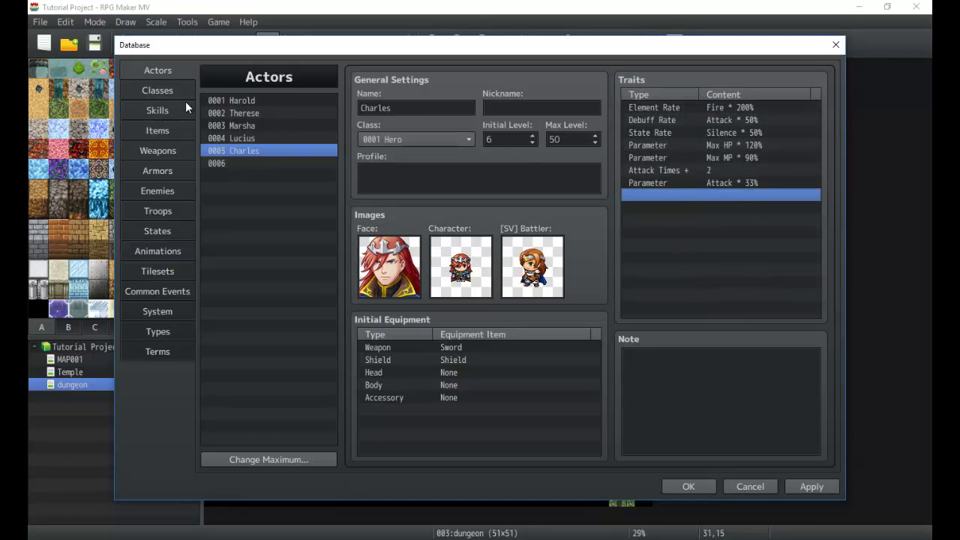
shift+click(671, 107)
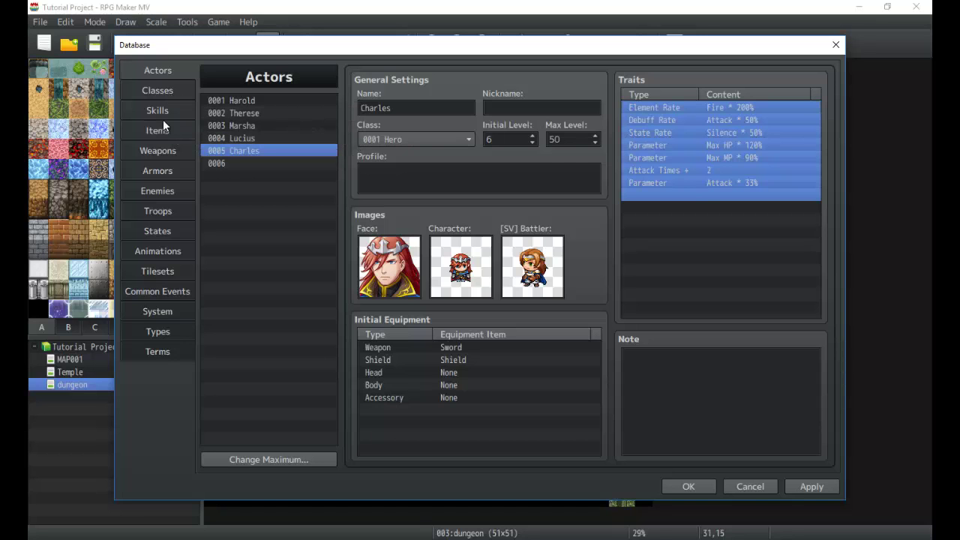
click(162, 97)
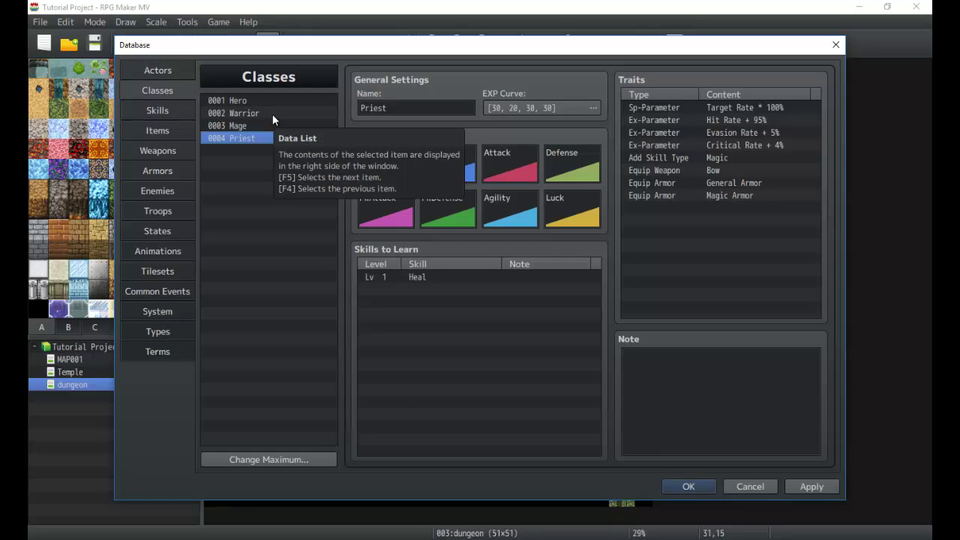
- Raise the class maximum to 6 and select the new empty class 0005
click(258, 102)
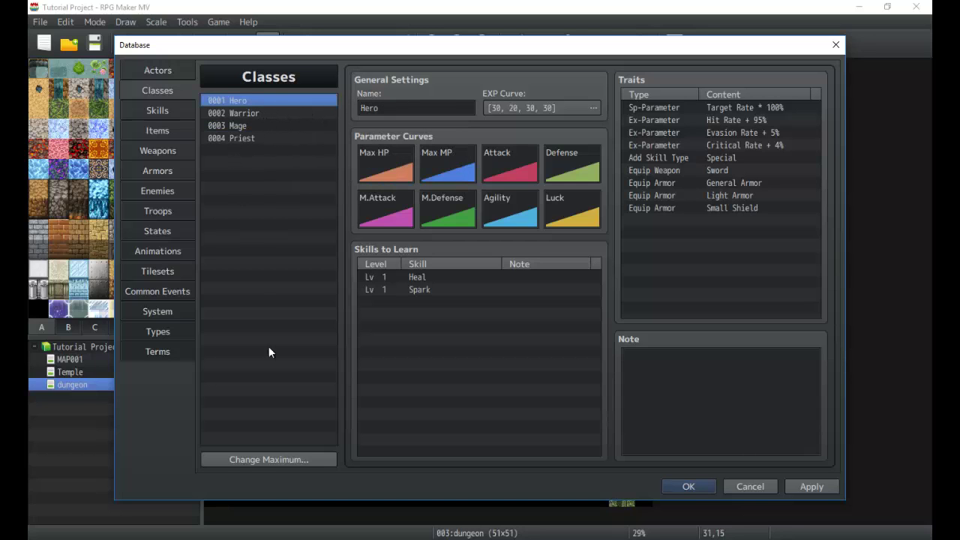
click(250, 463)
text(6)
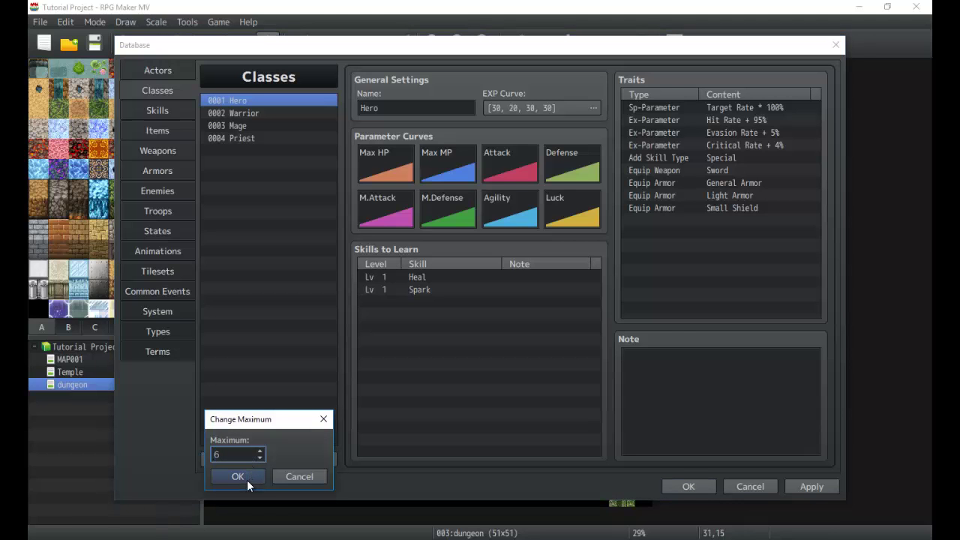
click(246, 476)
click(241, 151)
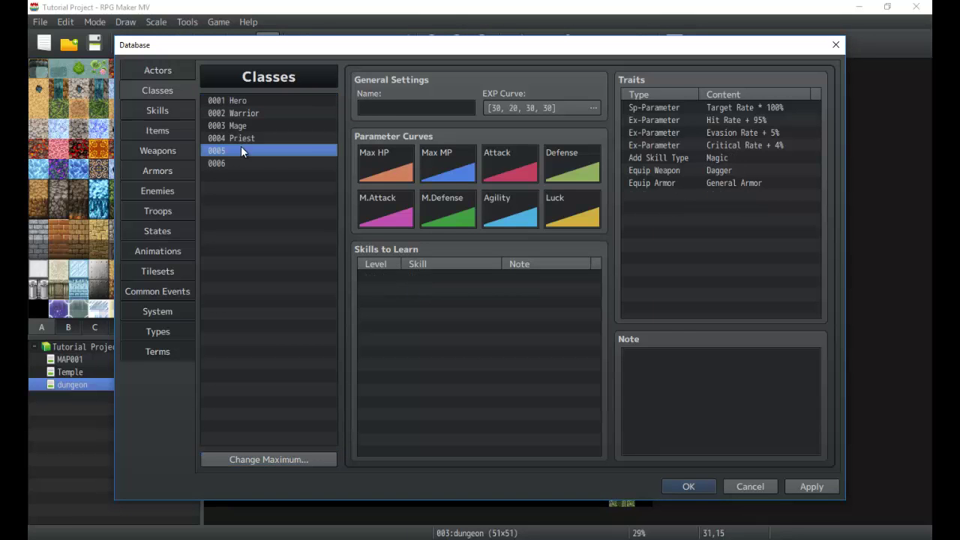
- Name class 0005 'Prince' and open its EXP Curve editor
click(368, 108)
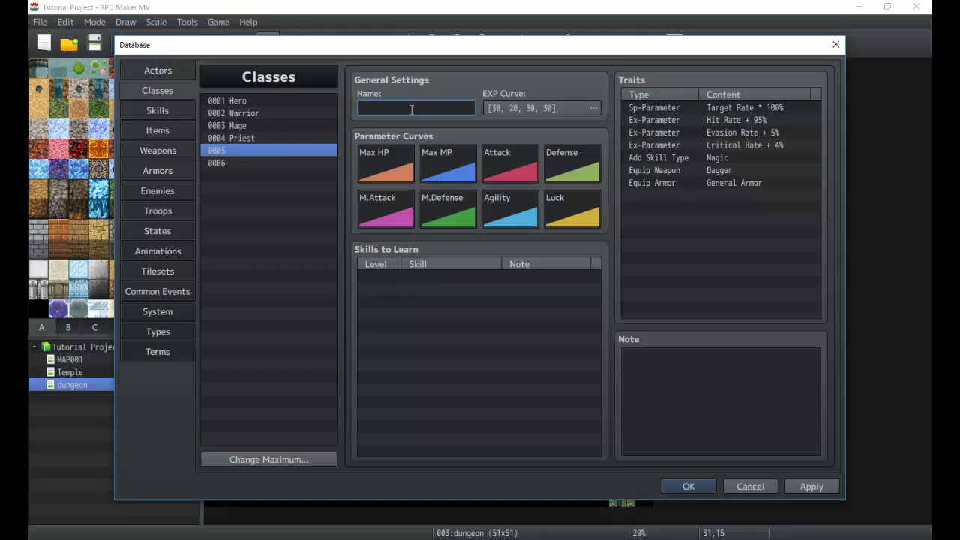
text(Prince)
double_click(545, 108)
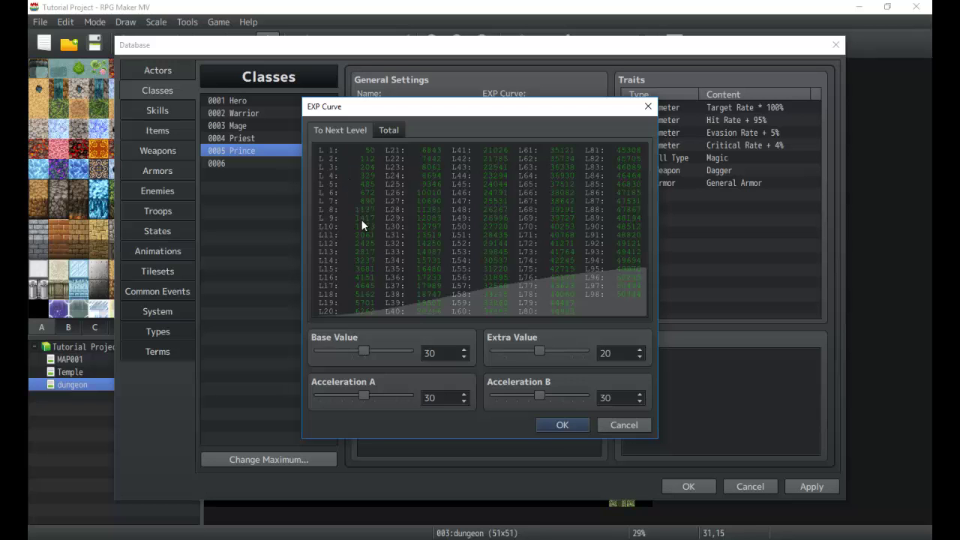
- Accept the EXP Curve at 30, 20, 30, 30 and open the Max HP parameter curve, moving its window lower
click(559, 425)
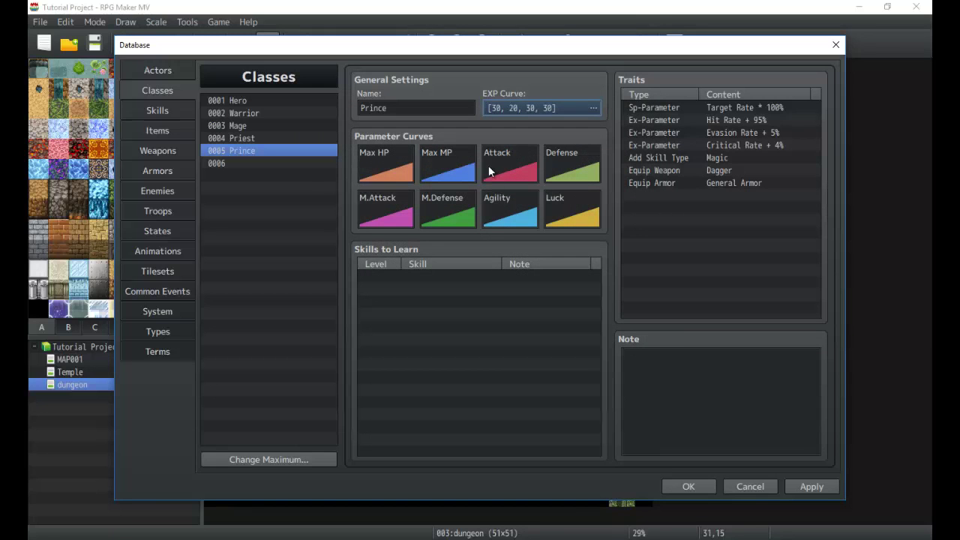
double_click(398, 165)
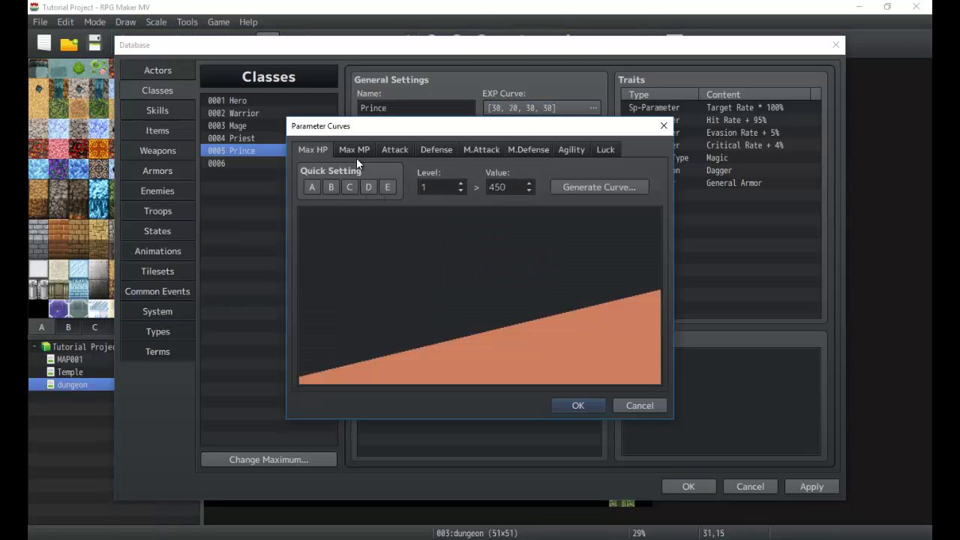
drag(338, 126, 388, 216)
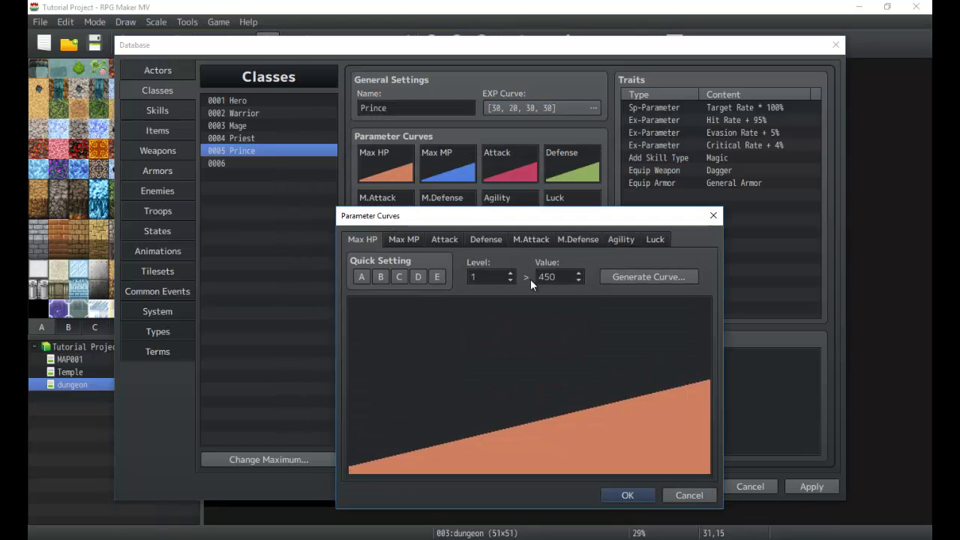